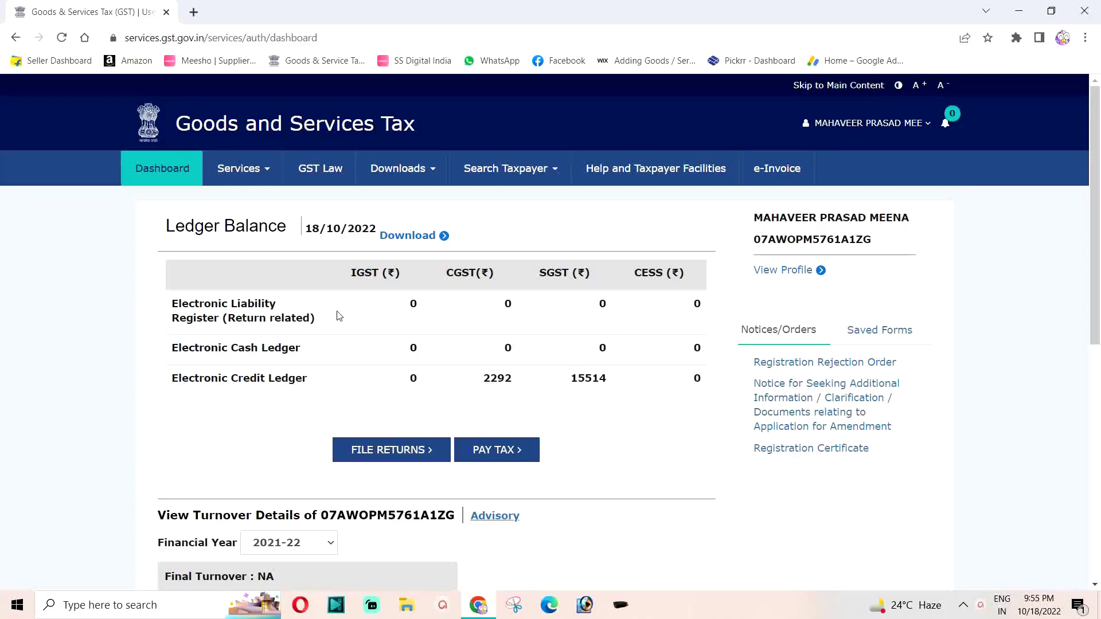
Search FY 2022-23 Quarter 2 (Jul - Sep), September returns to list the GSTR1, GSTR2A and GSTR2B tiles.
{"action": "left_click", "coordinate": [380, 455]}
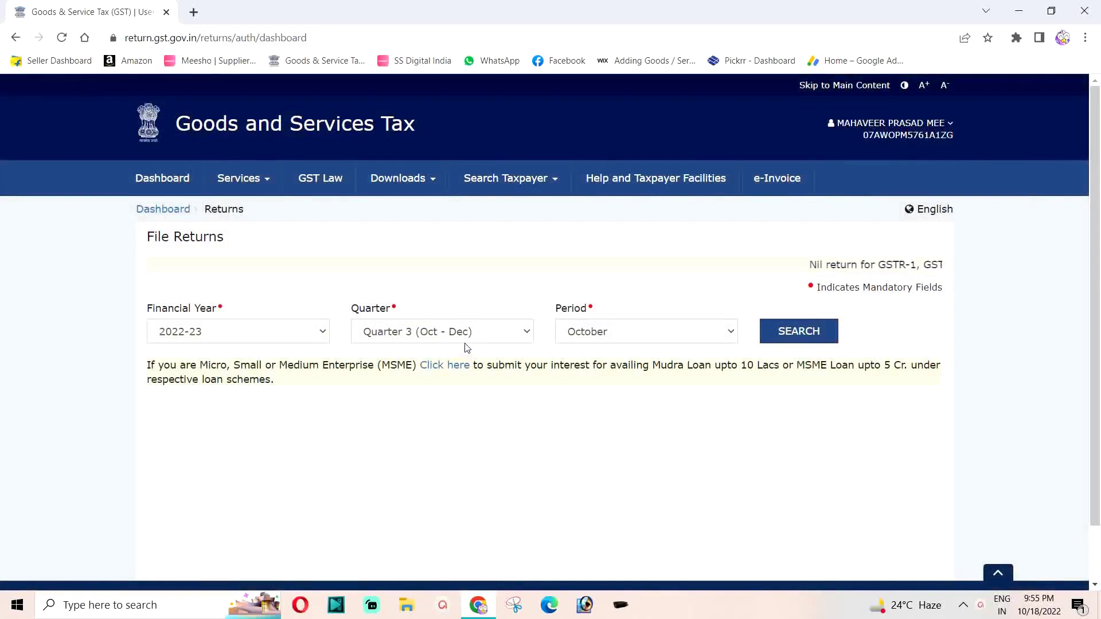
{"action": "left_click", "coordinate": [460, 338]}
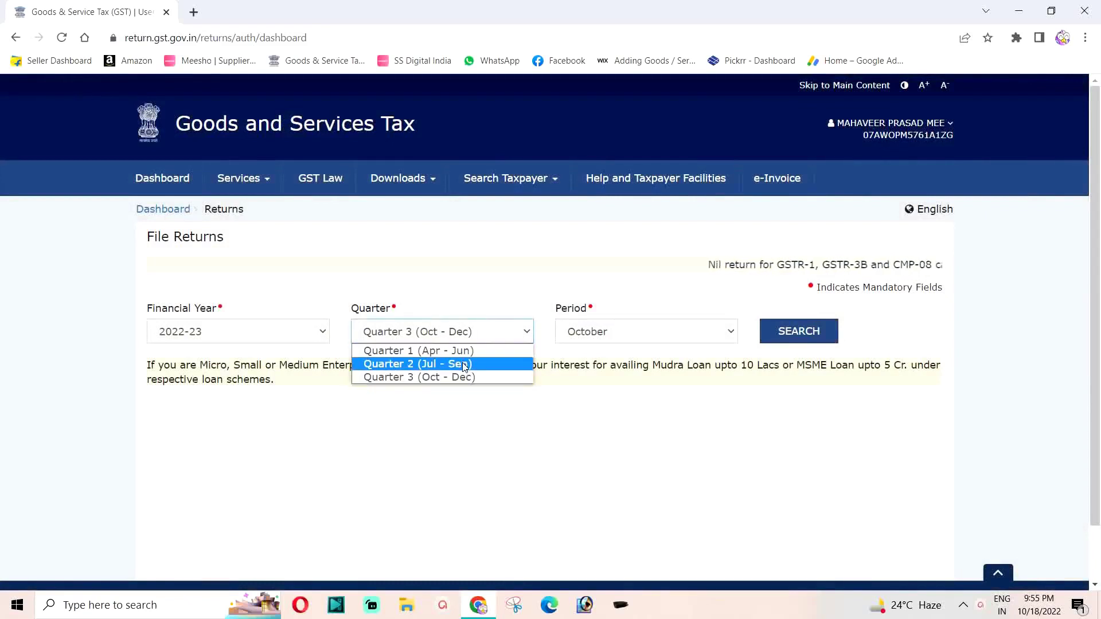
{"action": "left_click", "coordinate": [444, 365]}
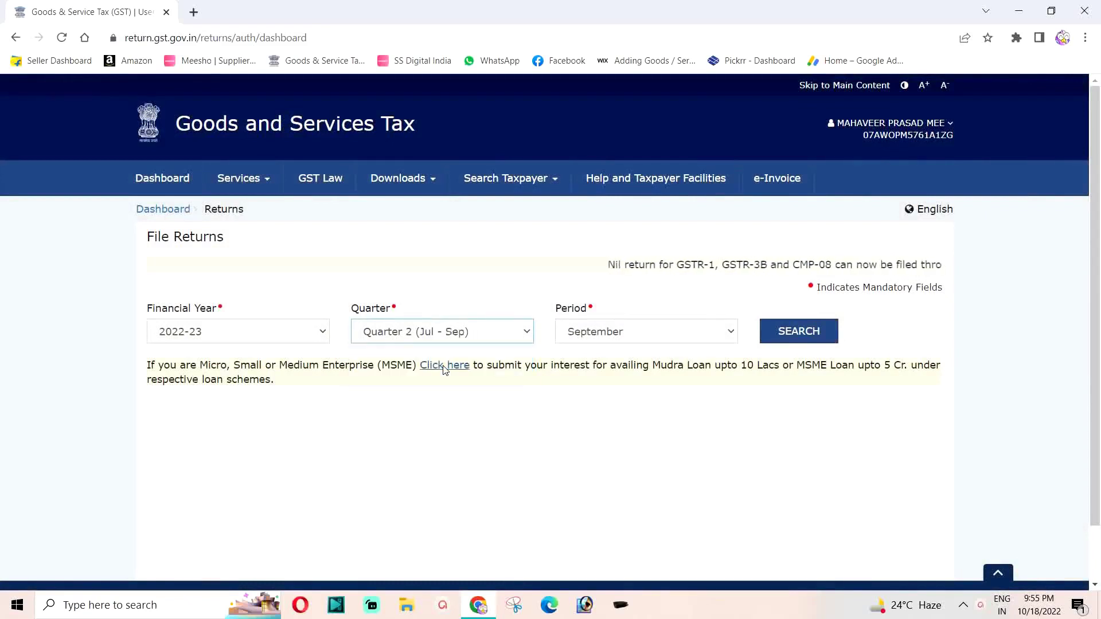
{"action": "left_click", "coordinate": [797, 335]}
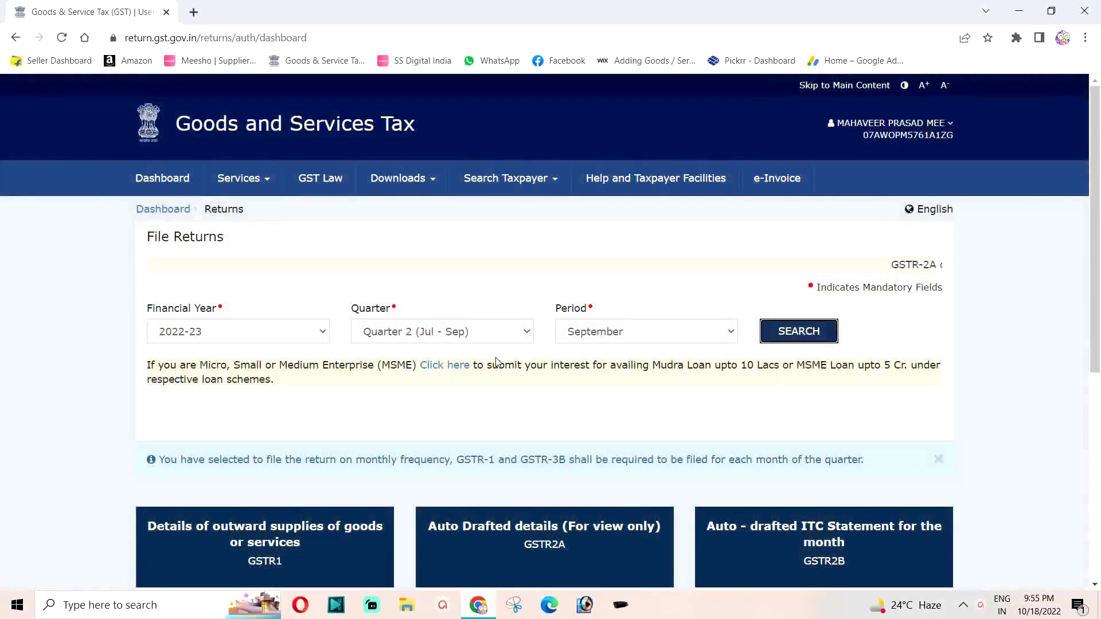
{"action": "scroll", "coordinate": [492, 356], "scroll_direction": "down", "scroll_amount": 4}
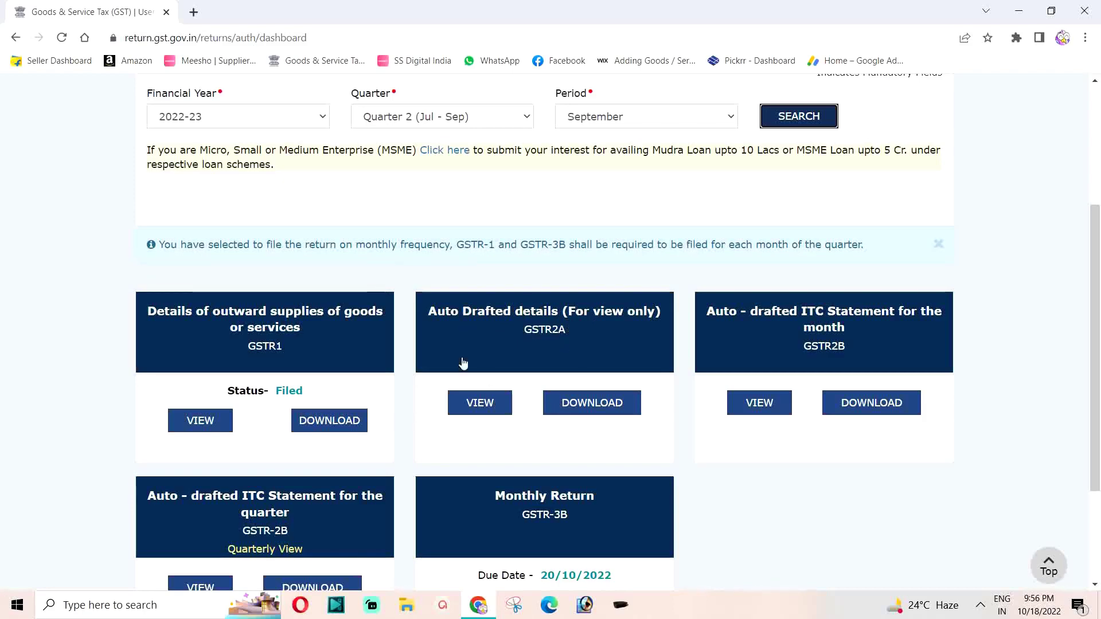
View the September GSTR-2A details and its B2B invoices supplier list.
{"action": "left_click", "coordinate": [541, 324]}
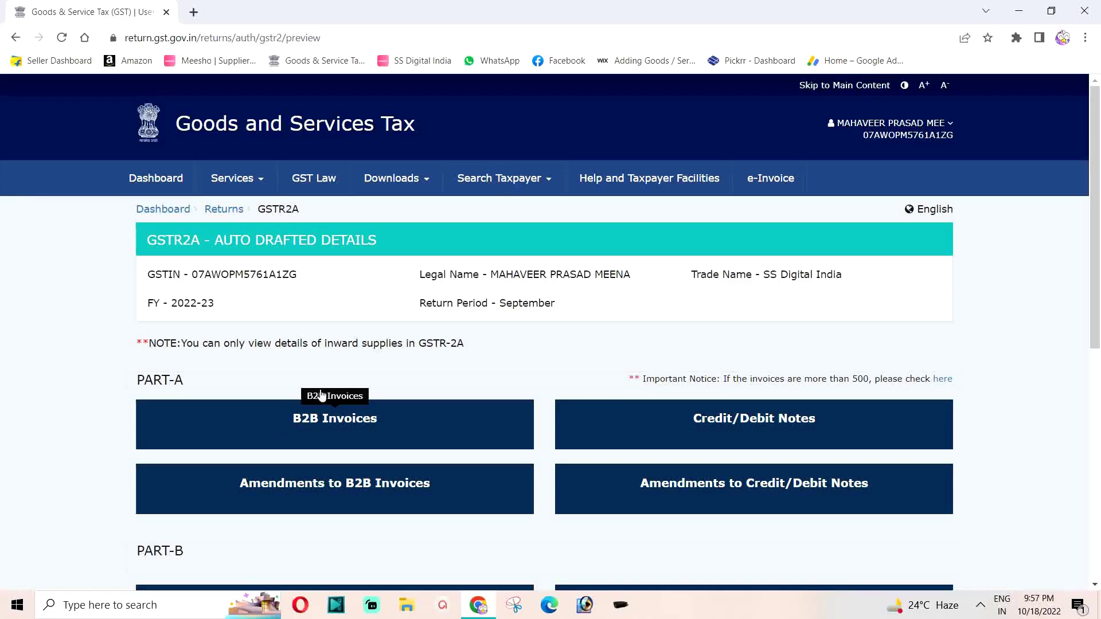
{"action": "left_click", "coordinate": [292, 430]}
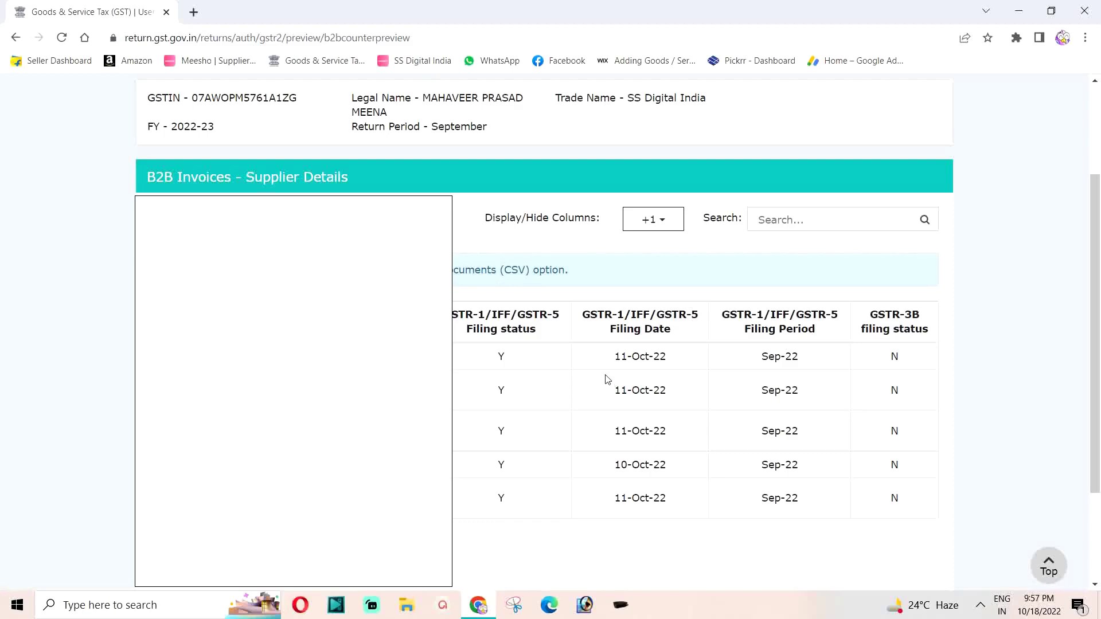
{"action": "scroll", "coordinate": [607, 379], "scroll_direction": "down", "scroll_amount": 3}
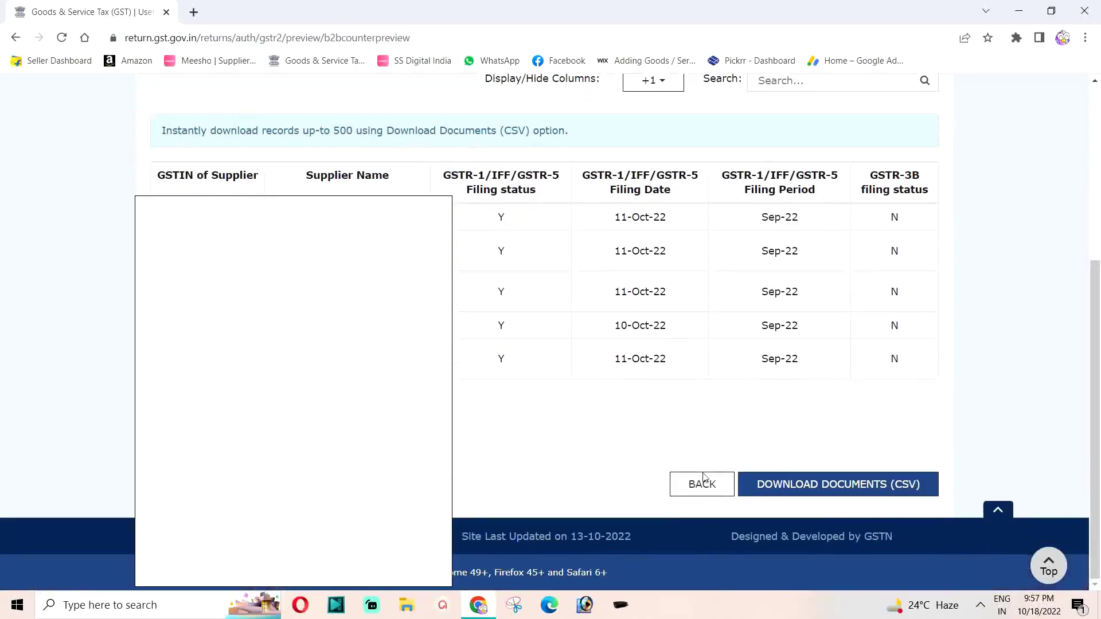
Go back from the B2B supplier details to the GSTR-2A overview, then toward File Returns.
{"action": "left_click", "coordinate": [702, 482]}
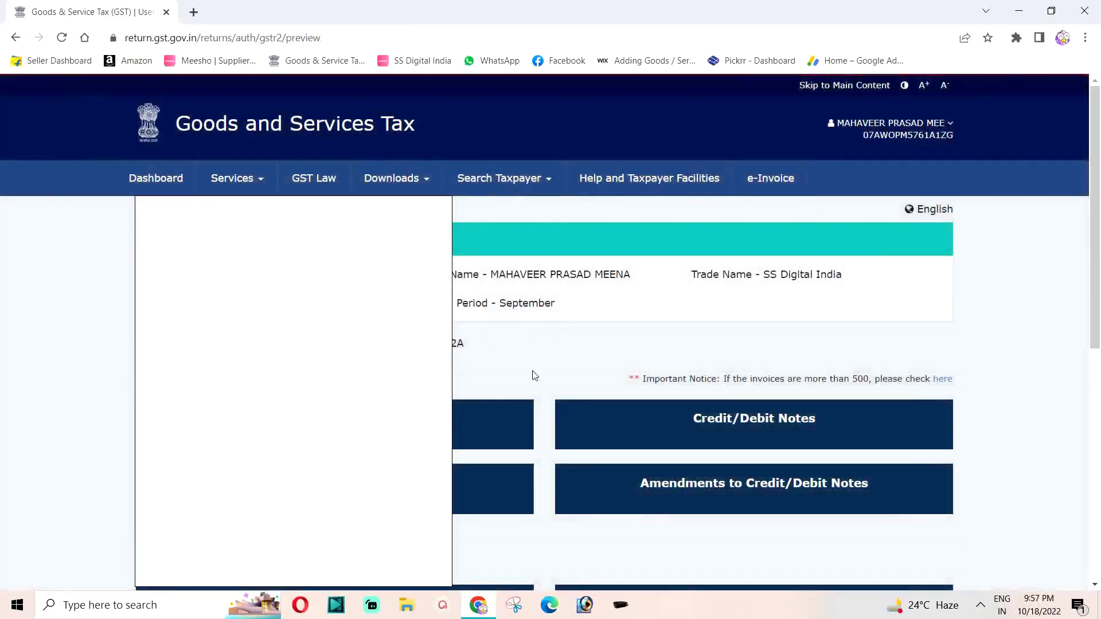
{"action": "scroll", "coordinate": [597, 404], "scroll_direction": "down", "scroll_amount": 1}
{"action": "scroll", "coordinate": [610, 401], "scroll_direction": "down", "scroll_amount": 2}
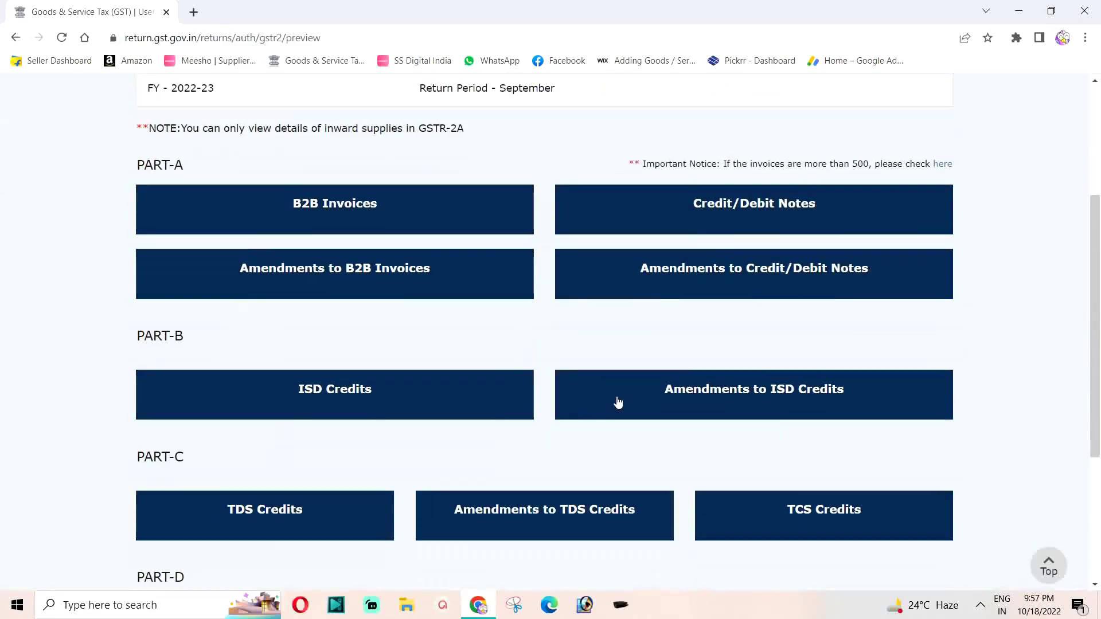
{"action": "scroll", "coordinate": [622, 402], "scroll_direction": "down", "scroll_amount": 4}
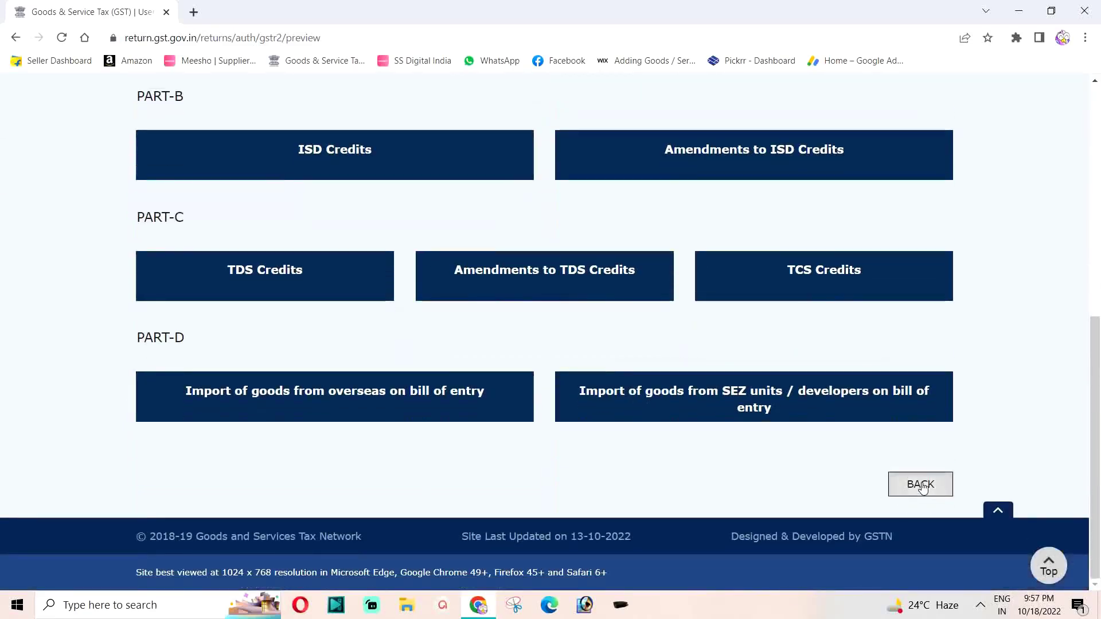
{"action": "left_click", "coordinate": [920, 485]}
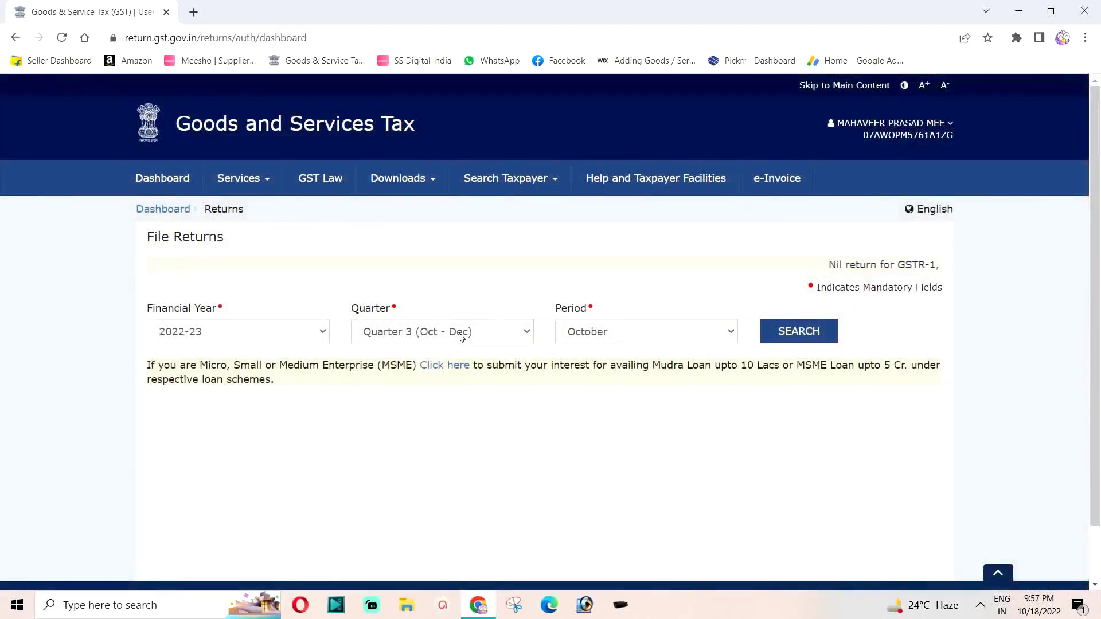
Search Quarter 2 (Jul - Sep), September returns again and prepare the GSTR-3B online.
{"action": "left_click", "coordinate": [461, 337]}
{"action": "left_click", "coordinate": [446, 360]}
{"action": "left_click", "coordinate": [794, 341]}
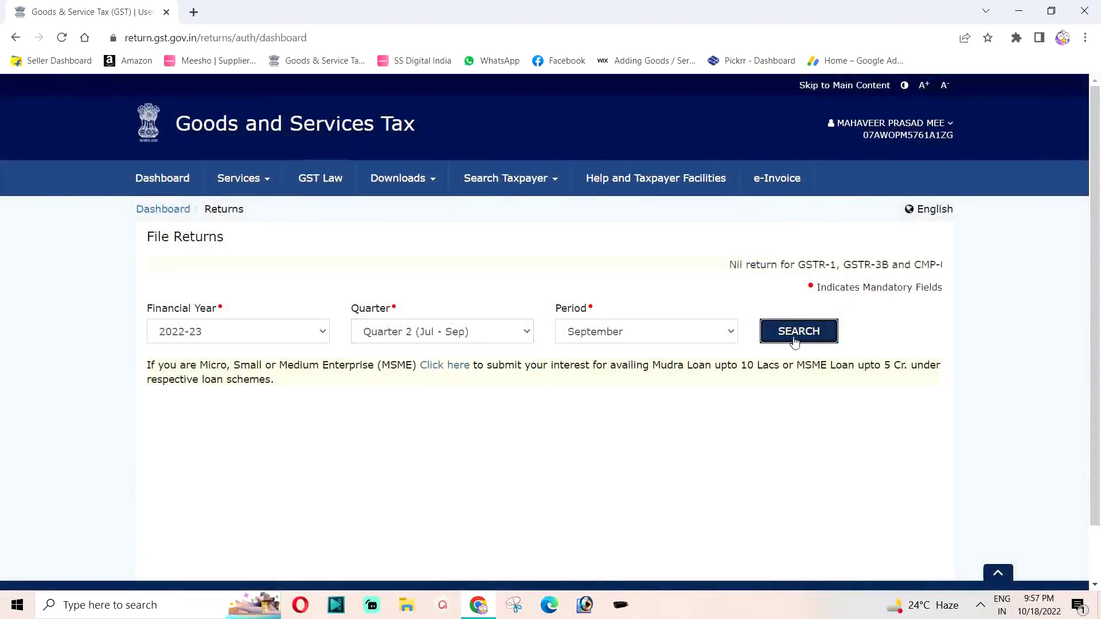
{"action": "scroll", "coordinate": [427, 393], "scroll_direction": "down", "scroll_amount": 4}
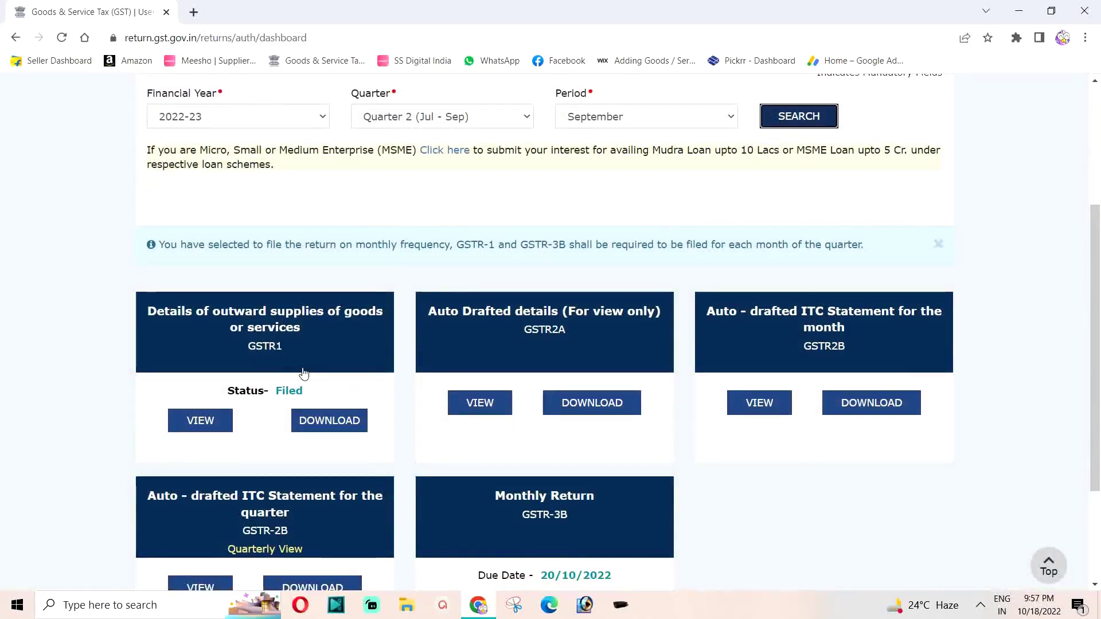
{"action": "scroll", "coordinate": [315, 381], "scroll_direction": "down", "scroll_amount": 3}
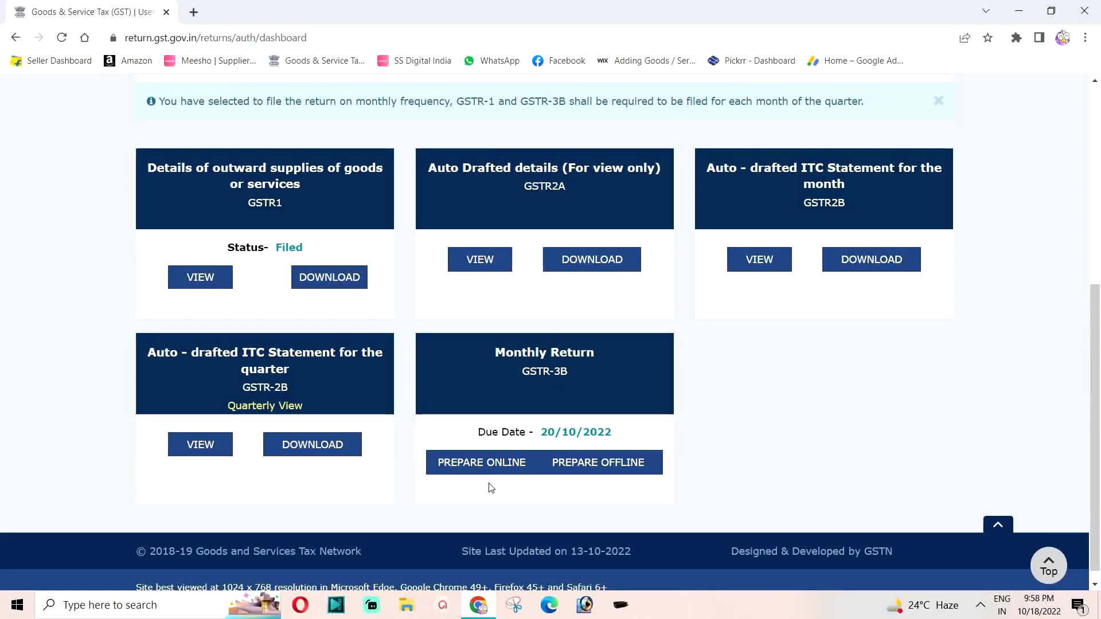
{"action": "left_click", "coordinate": [468, 465]}
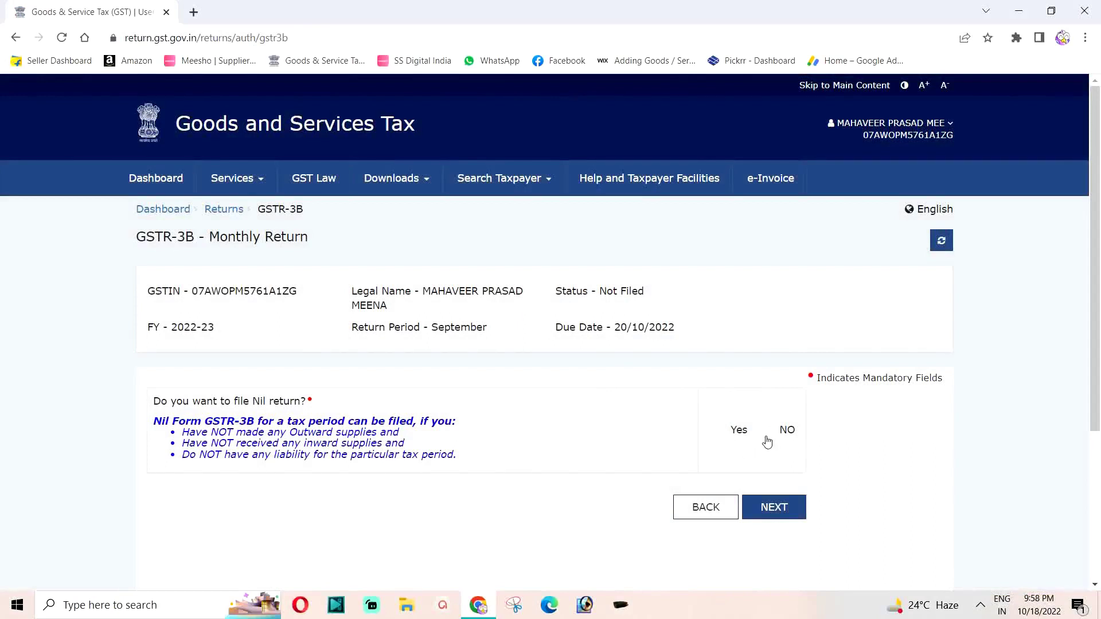
Answer No to the Nil return question, continue, and close the system-generated GSTR-3B summary notice.
{"action": "left_click", "coordinate": [765, 431]}
{"action": "left_click", "coordinate": [773, 510]}
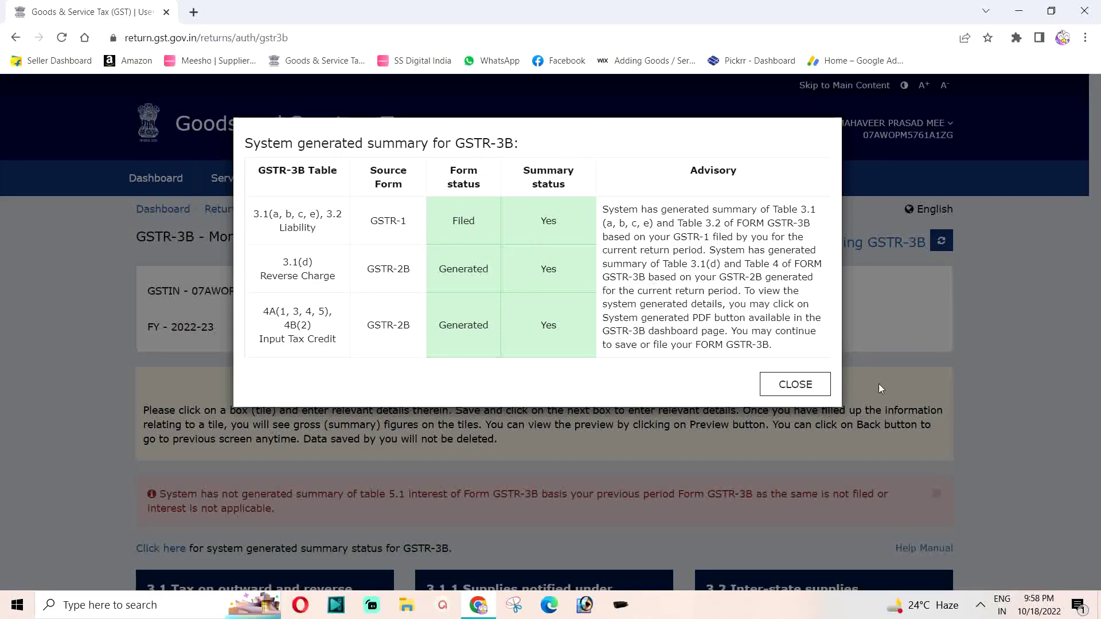
{"action": "left_click", "coordinate": [788, 385]}
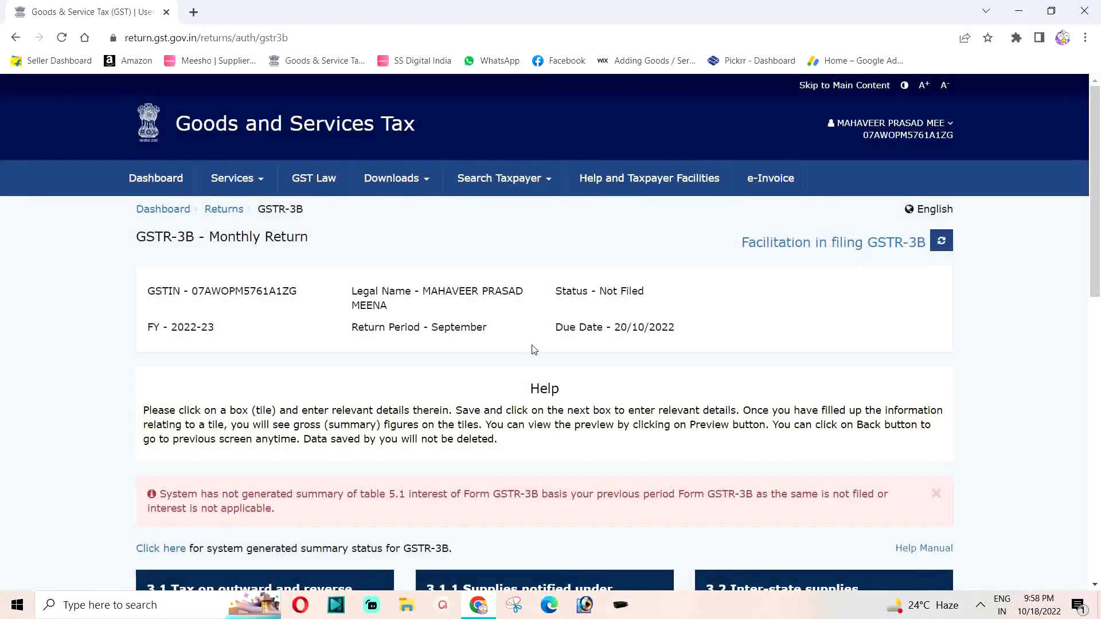
Review the GSTR-3B tiles showing Table 3.1 tax ₹13,016.82 and Table 4 eligible ITC ₹6,144.87.
{"action": "scroll", "coordinate": [489, 348], "scroll_direction": "down", "scroll_amount": 6}
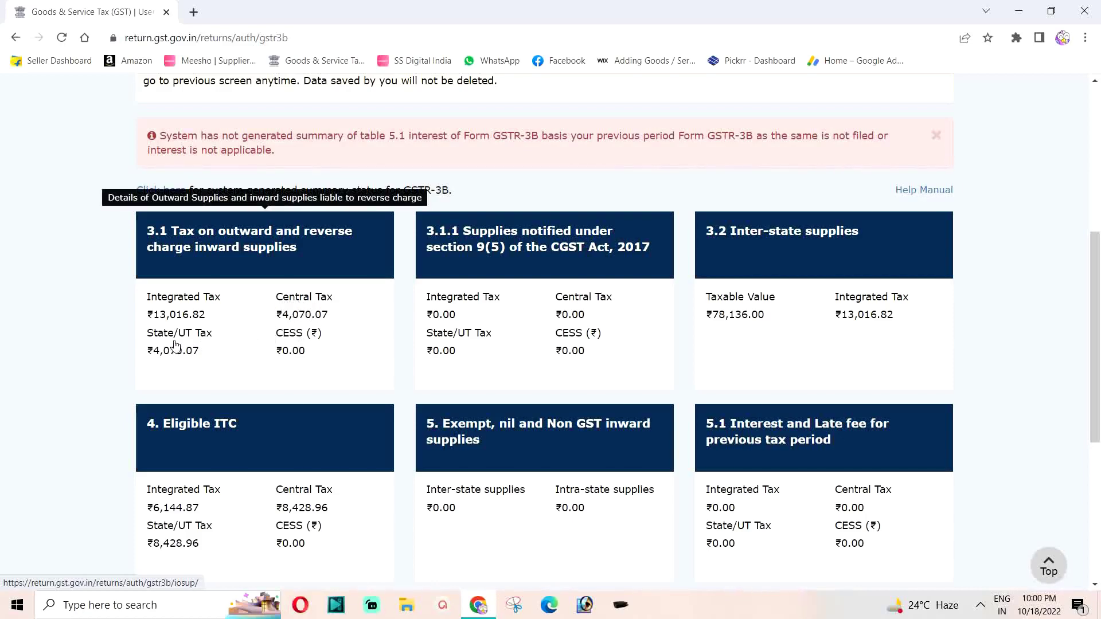
Go from the bottom of the GSTR-3B summary to the 6.1 Payment of tax page.
{"action": "scroll", "coordinate": [460, 334], "scroll_direction": "down", "scroll_amount": 1}
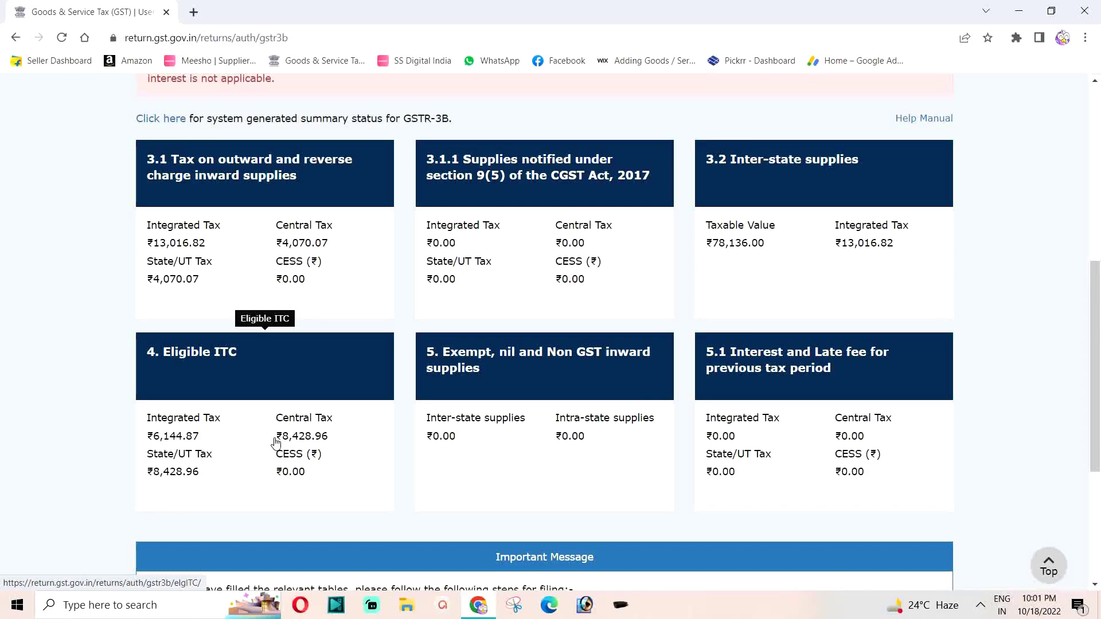
{"action": "scroll", "coordinate": [332, 427], "scroll_direction": "down", "scroll_amount": 1}
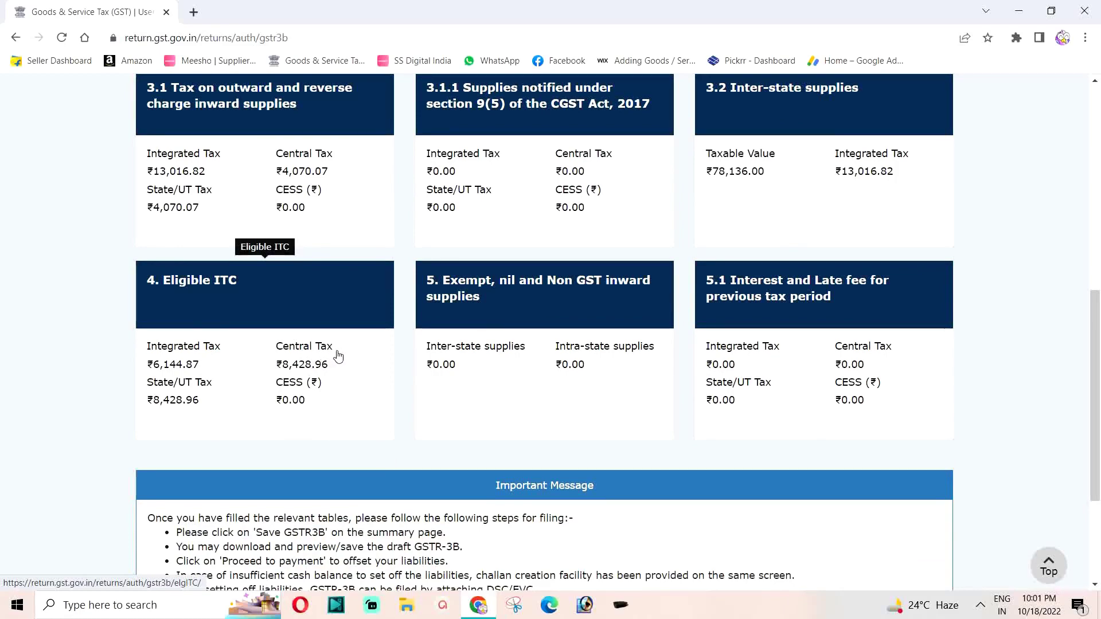
{"action": "scroll", "coordinate": [358, 349], "scroll_direction": "down", "scroll_amount": 1}
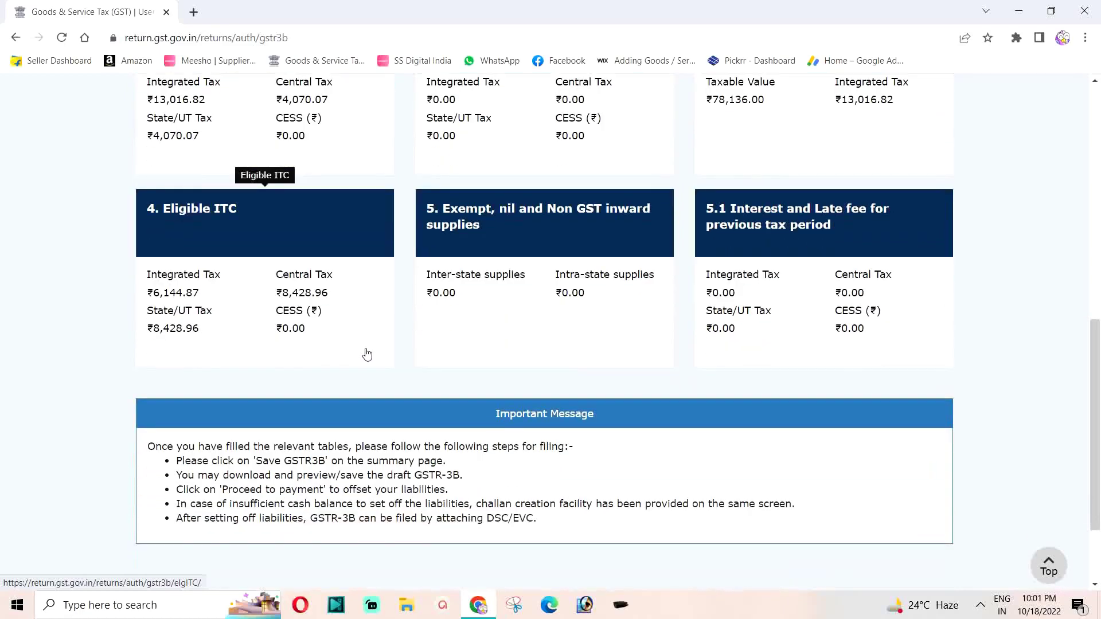
{"action": "scroll", "coordinate": [321, 342], "scroll_direction": "down", "scroll_amount": 2}
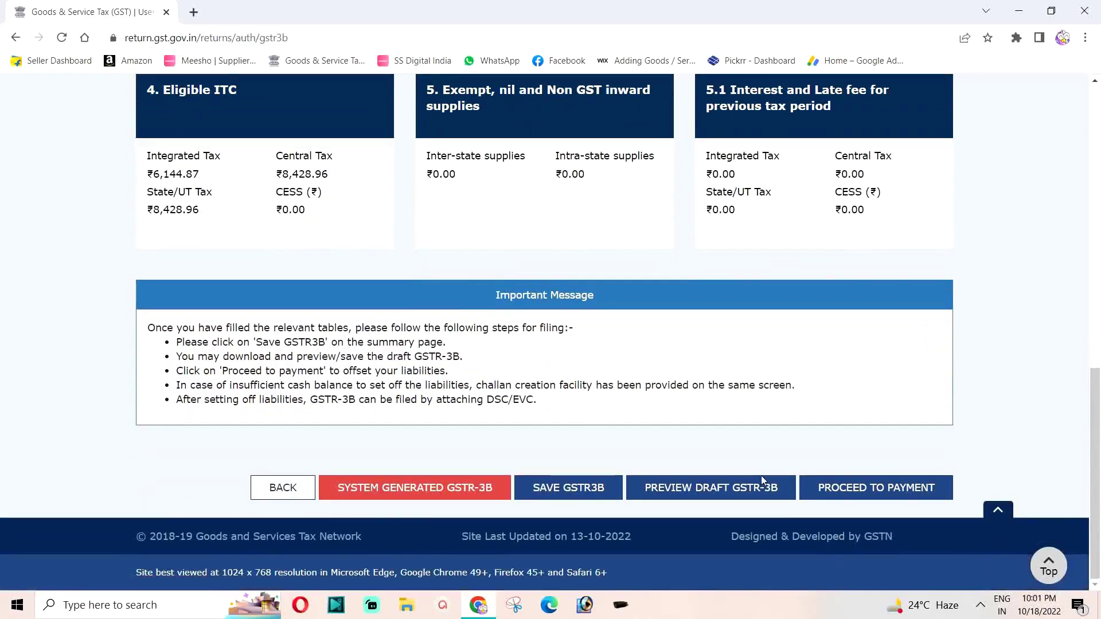
{"action": "left_click", "coordinate": [865, 491]}
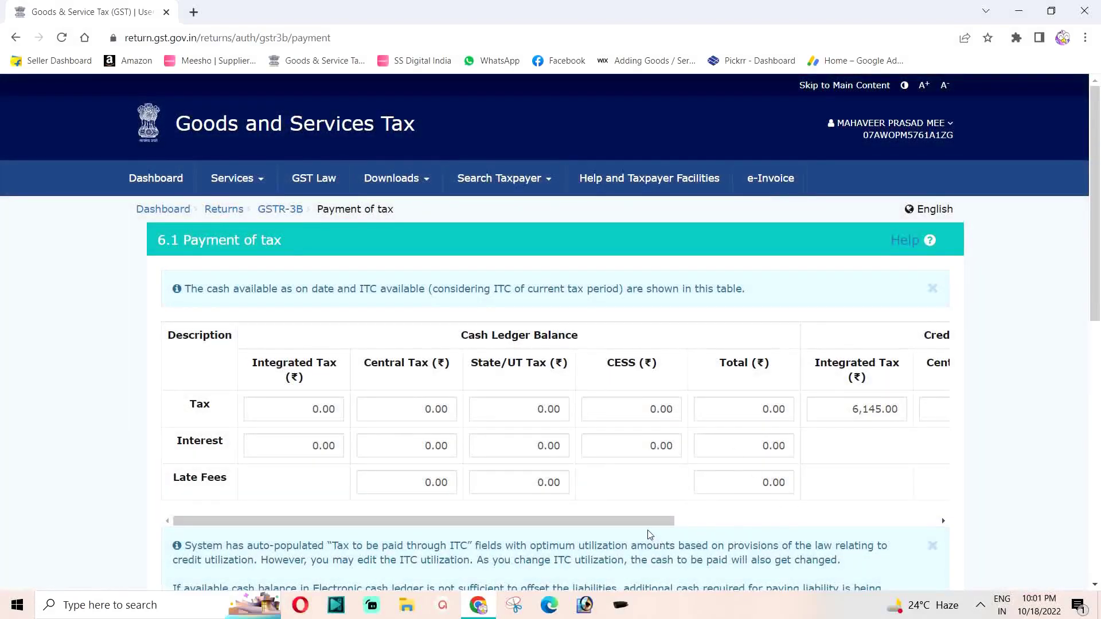
Review the 6.1 Payment of tax table and request posting the credit to the ledger to offset liability.
{"action": "left_click_drag", "start_coordinate": [645, 523], "coordinate": [934, 514]}
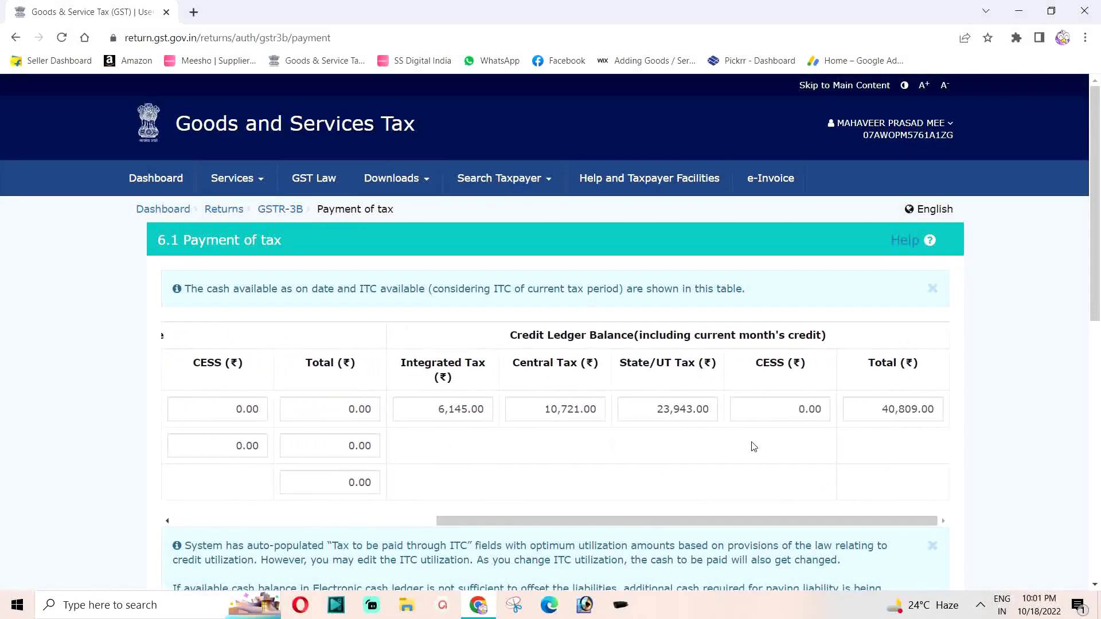
{"action": "scroll", "coordinate": [712, 430], "scroll_direction": "down", "scroll_amount": 7}
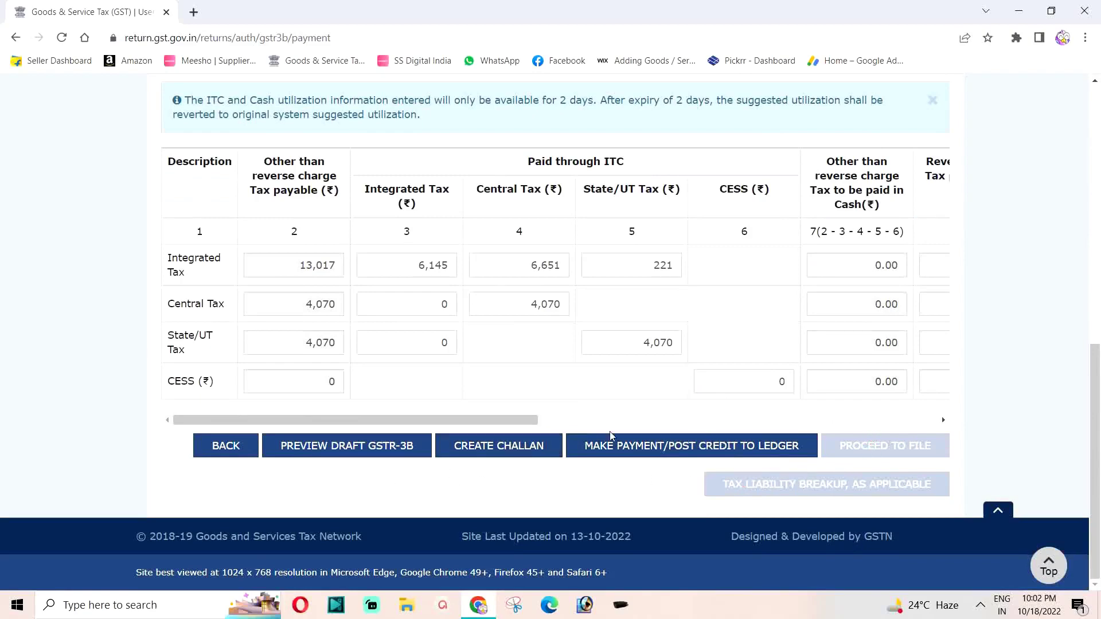
{"action": "left_click_drag", "start_coordinate": [504, 419], "coordinate": [905, 415]}
{"action": "left_click", "coordinate": [905, 415]}
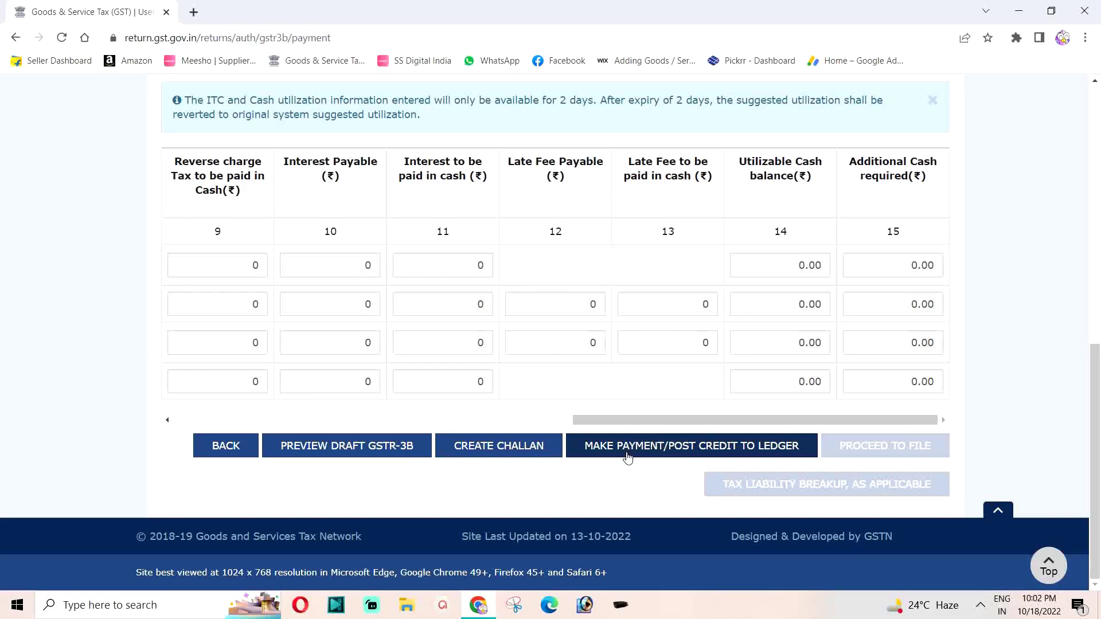
{"action": "left_click", "coordinate": [624, 452]}
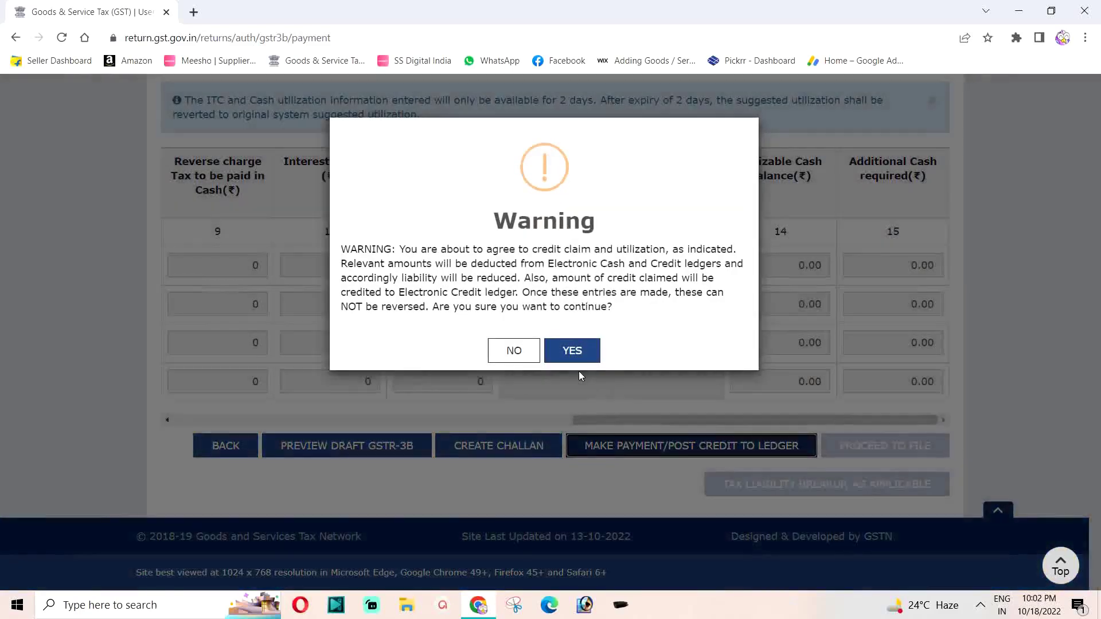
Confirm the irreversible ITC utilisation, acknowledge the Offset Successful message, and check the updated table.
{"action": "left_click", "coordinate": [571, 351]}
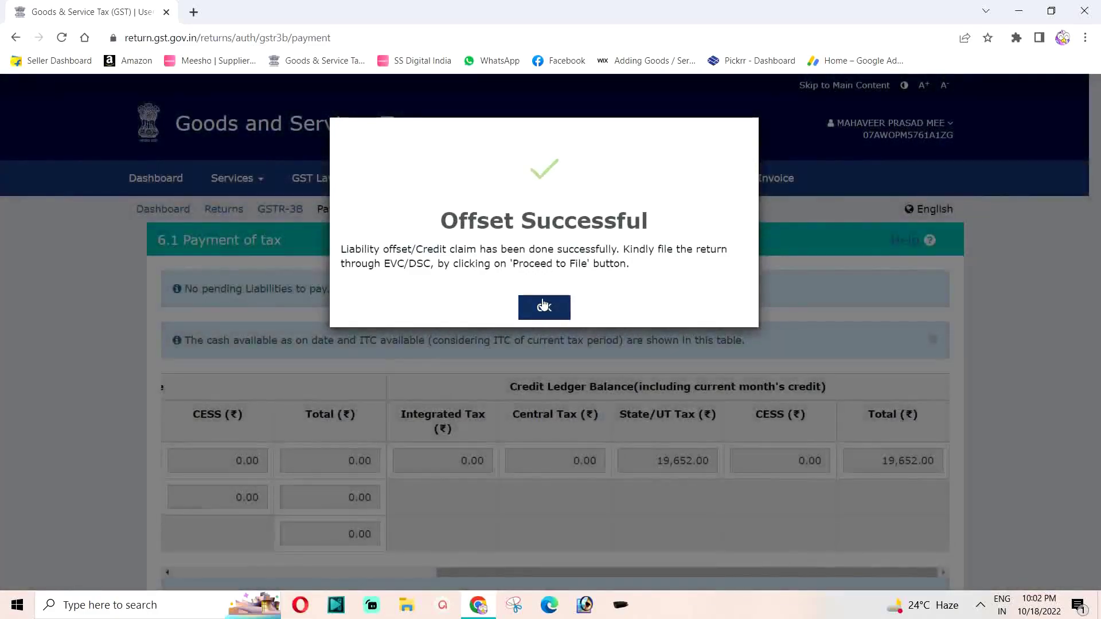
{"action": "left_click", "coordinate": [545, 312]}
{"action": "scroll", "coordinate": [548, 314], "scroll_direction": "down", "scroll_amount": 10}
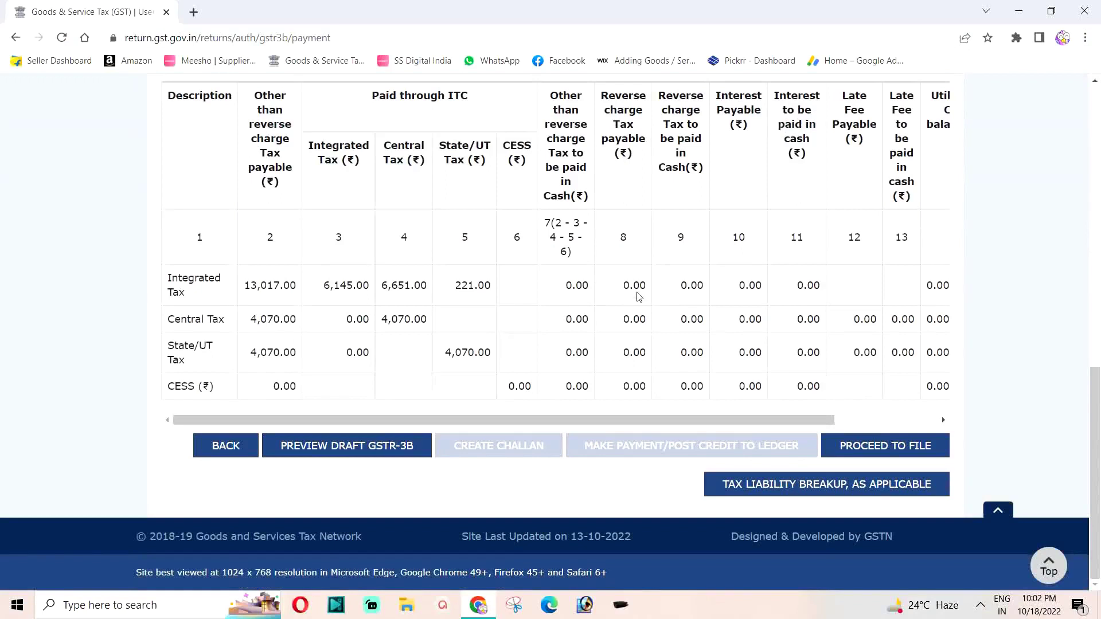
{"action": "mouse_move", "coordinate": [747, 420]}
{"action": "left_mouse_down"}
{"action": "mouse_move", "coordinate": [849, 420]}
{"action": "mouse_move", "coordinate": [739, 420]}
{"action": "left_mouse_up"}
Tick the GSTR-3B verification declaration, select the authorised signatory, and choose to file with EVC.
{"action": "left_click", "coordinate": [903, 453]}
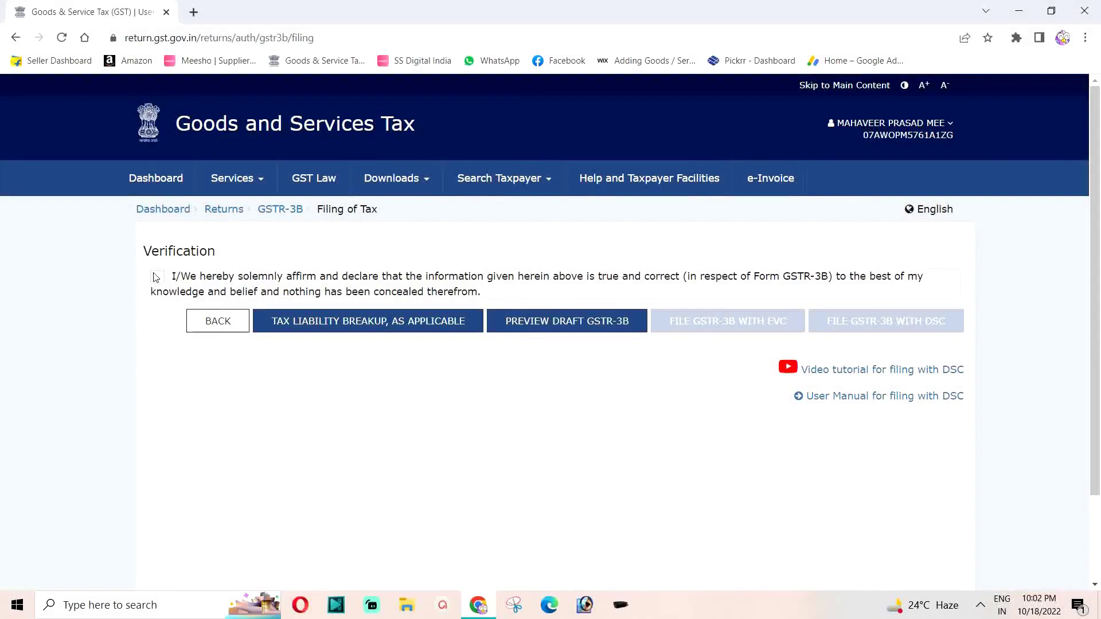
{"action": "left_click", "coordinate": [157, 277]}
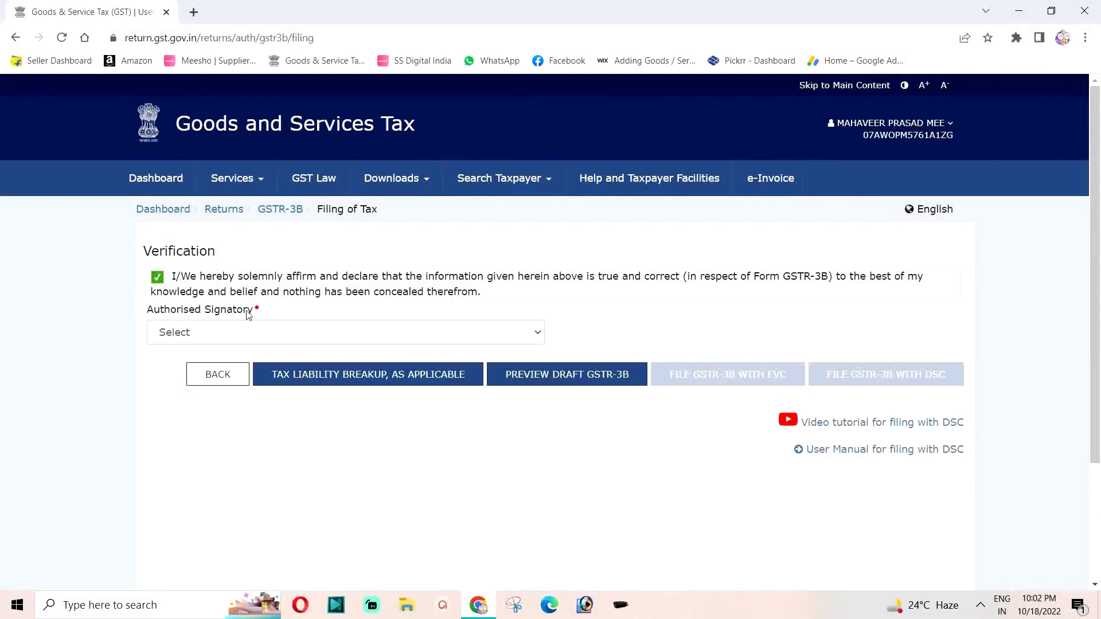
{"action": "left_click", "coordinate": [236, 340]}
{"action": "left_click", "coordinate": [221, 362]}
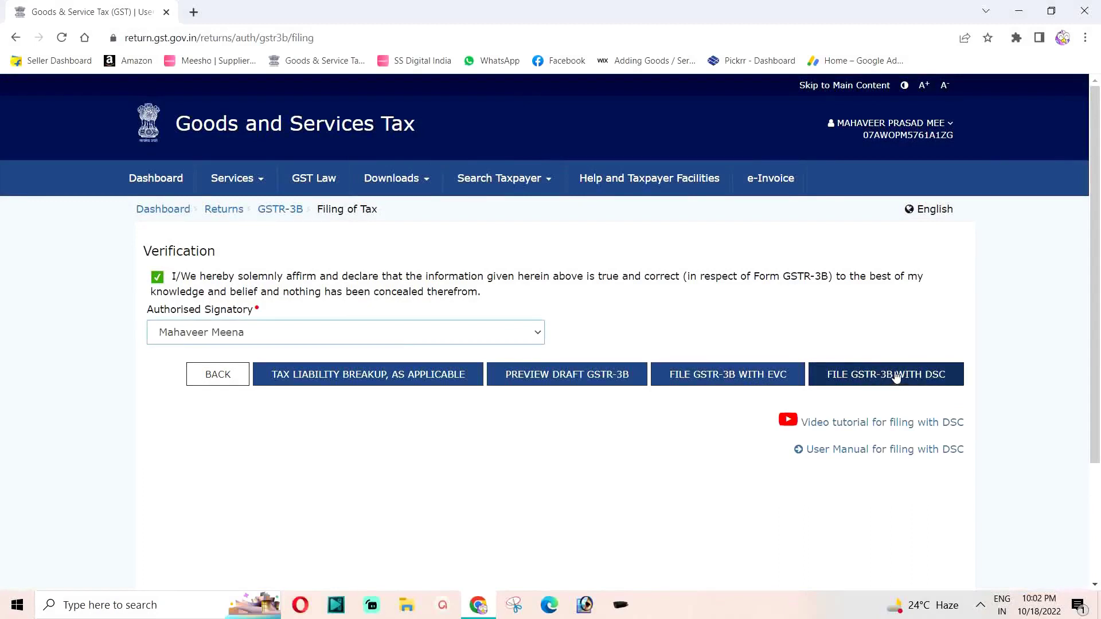
{"action": "left_click", "coordinate": [713, 377]}
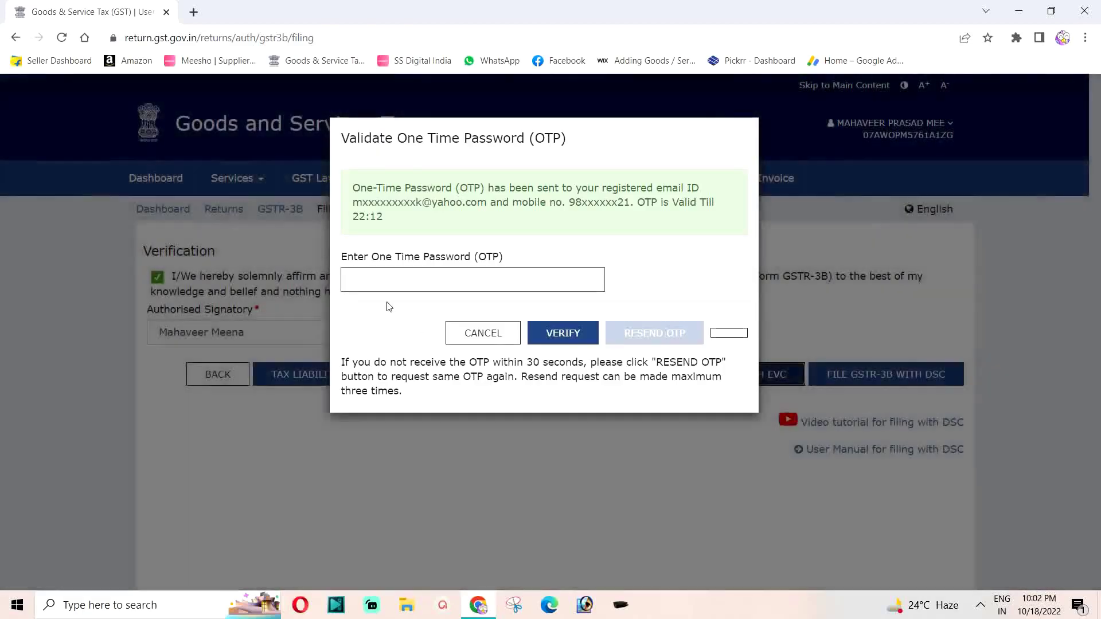
Enter the EVC one-time password and verify it, filing the September 2022 GSTR-3B.
{"action": "left_click", "coordinate": [367, 281]}
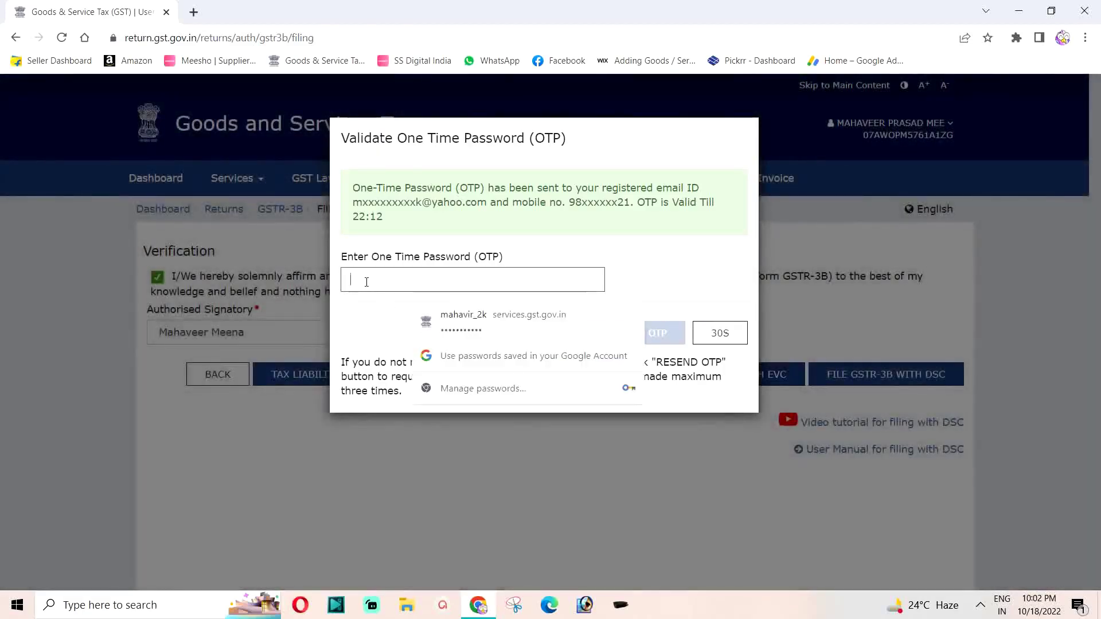
{"action": "left_click", "coordinate": [362, 322]}
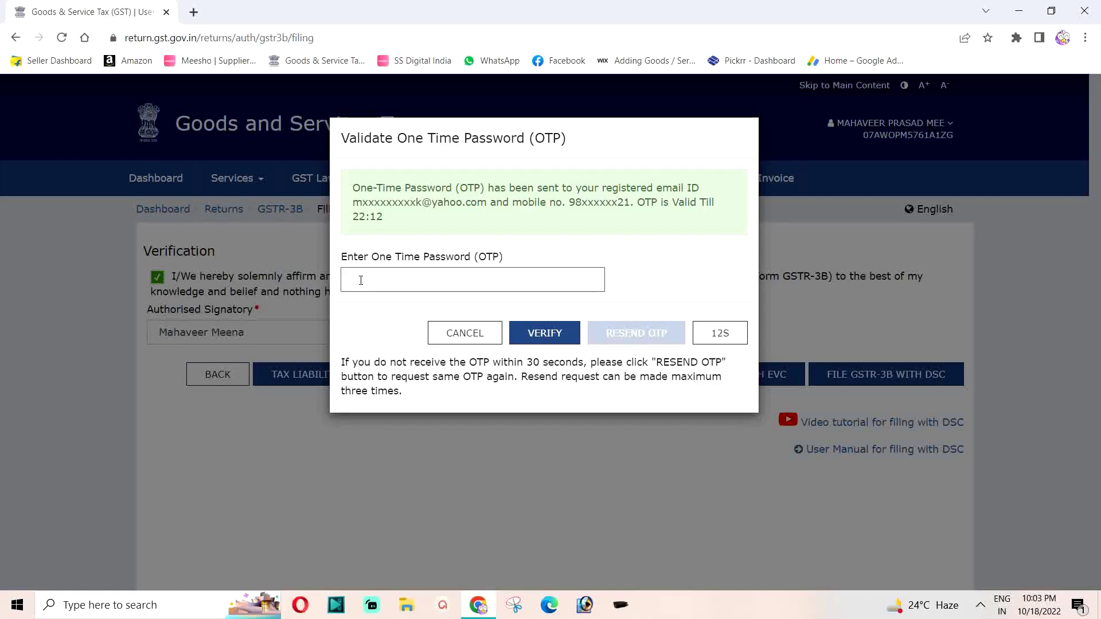
{"action": "left_click", "coordinate": [370, 282]}
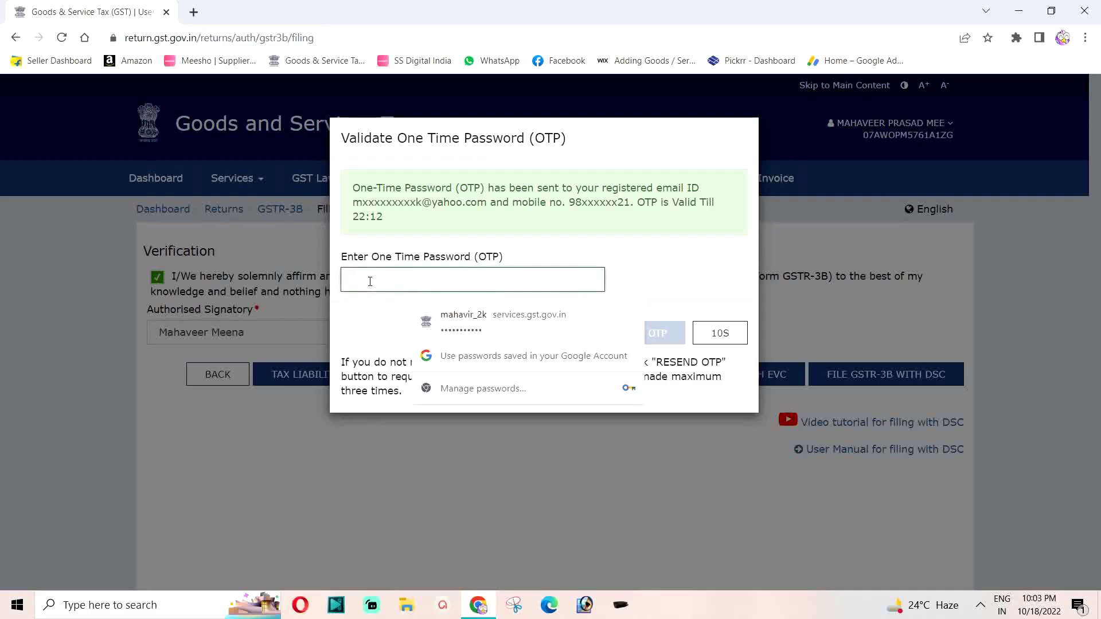
{"action": "type", "text": "4"}
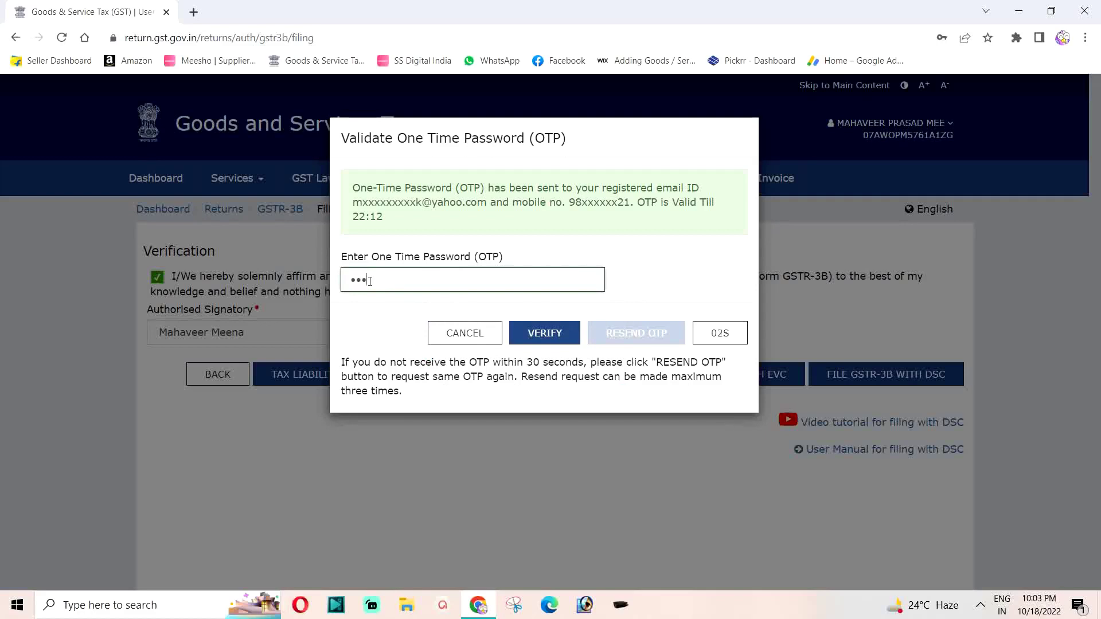
{"action": "type", "text": "1"}
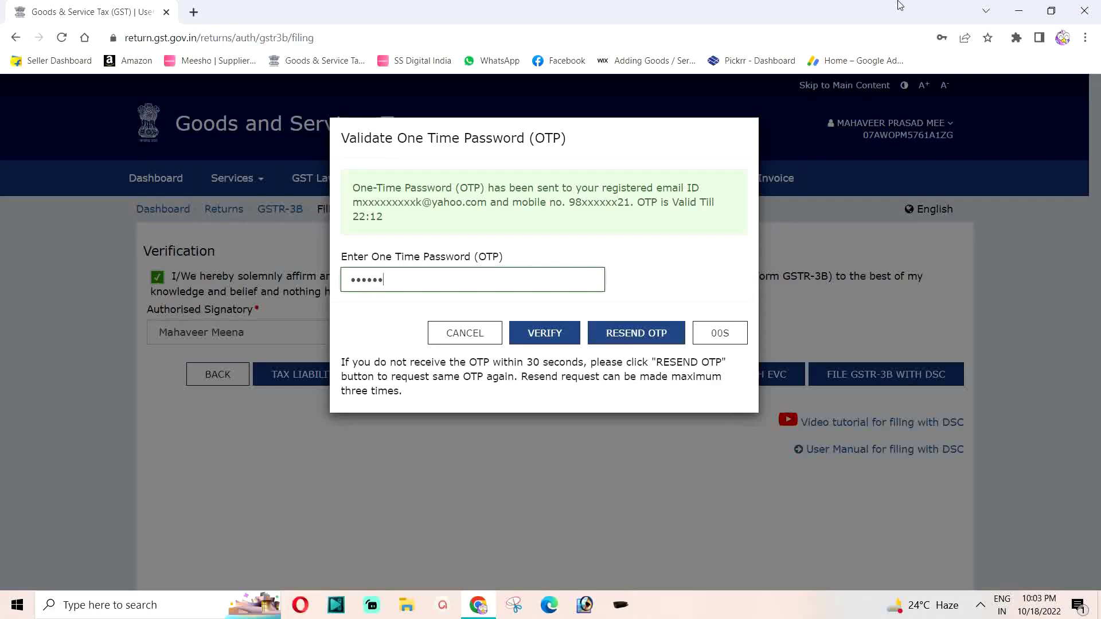
{"action": "left_click", "coordinate": [543, 331]}
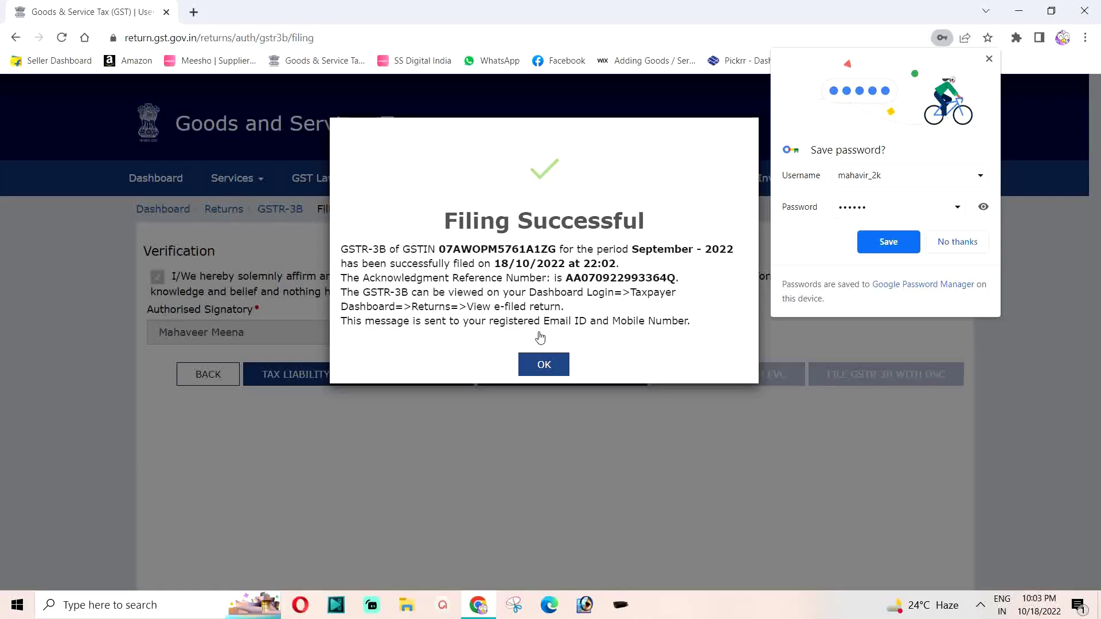
Dismiss the Filing Successful message and the save-password prompt, then reload the page.
{"action": "left_click", "coordinate": [541, 368]}
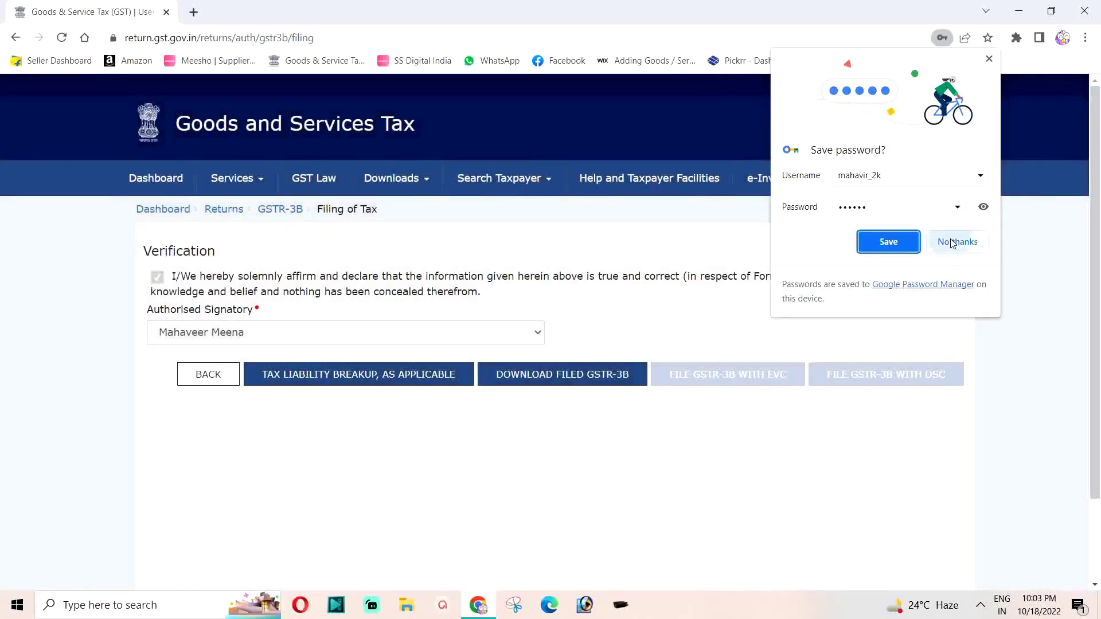
{"action": "left_click", "coordinate": [952, 242]}
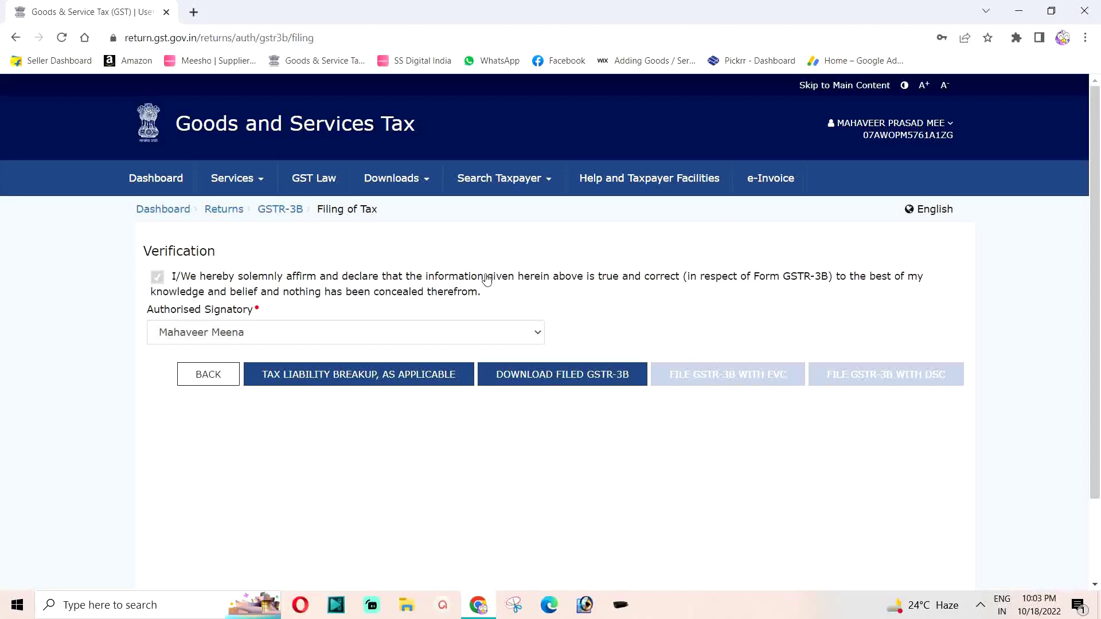
{"action": "left_click", "coordinate": [62, 39]}
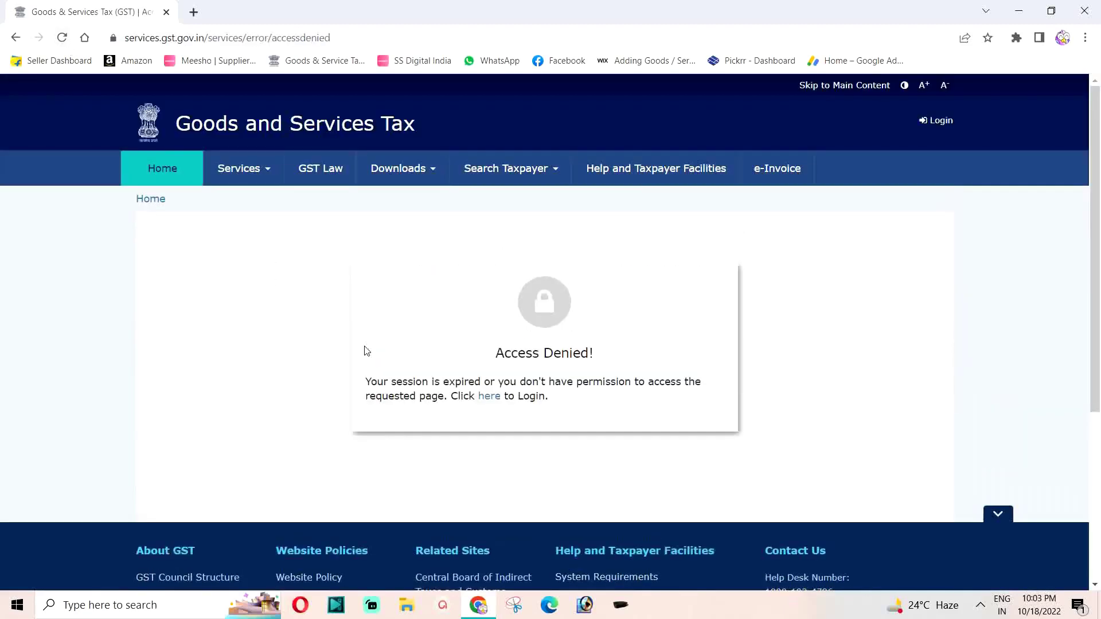
Log back in with the captcha and scroll to the dashboard's Returns Calendar showing Sep-2022 filed.
{"action": "left_click", "coordinate": [491, 397]}
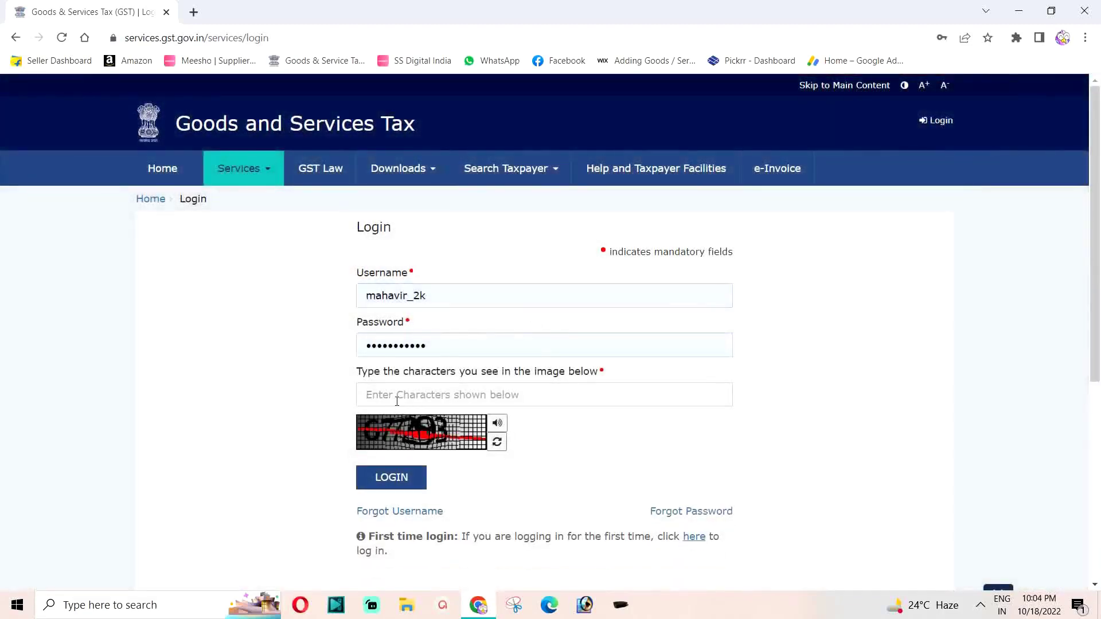
{"action": "left_click", "coordinate": [396, 399]}
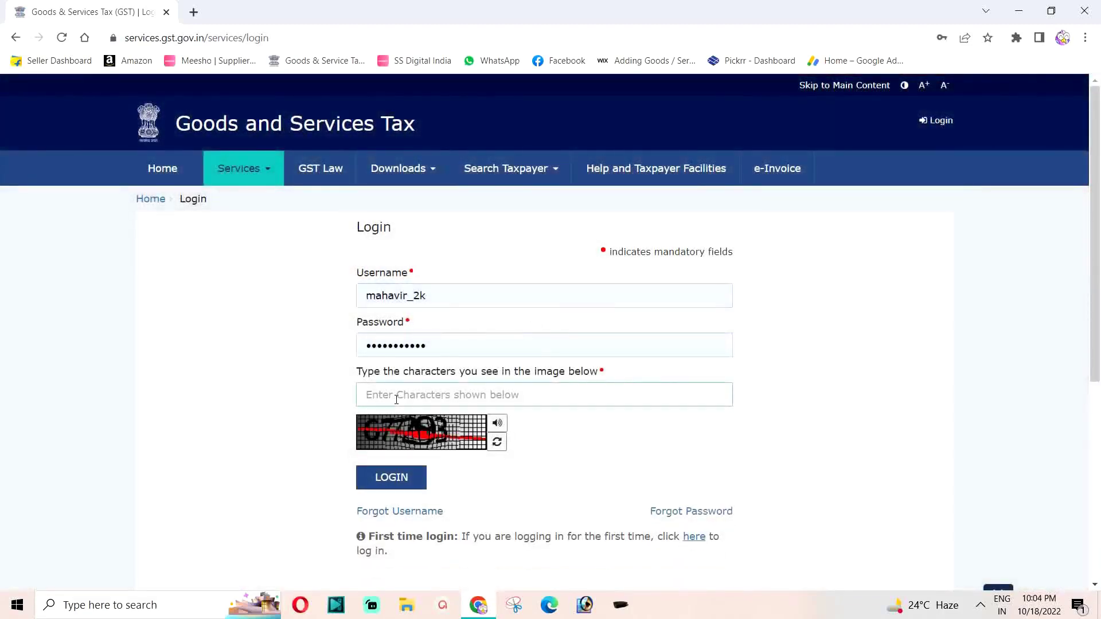
{"action": "type", "text": "677"}
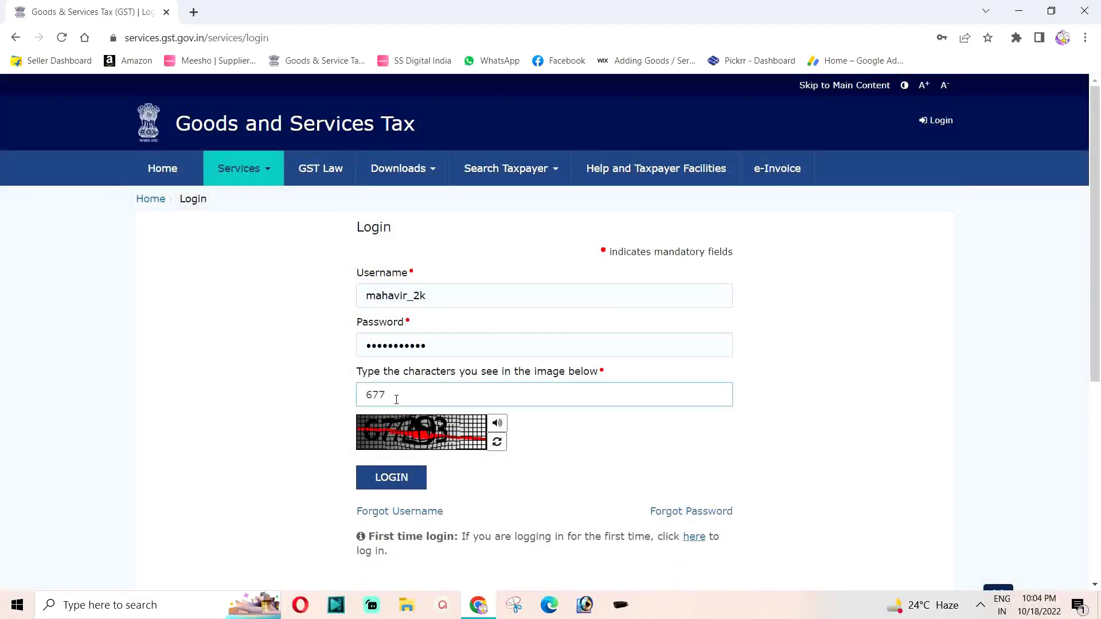
{"action": "type", "text": "293"}
{"action": "left_click", "coordinate": [402, 475]}
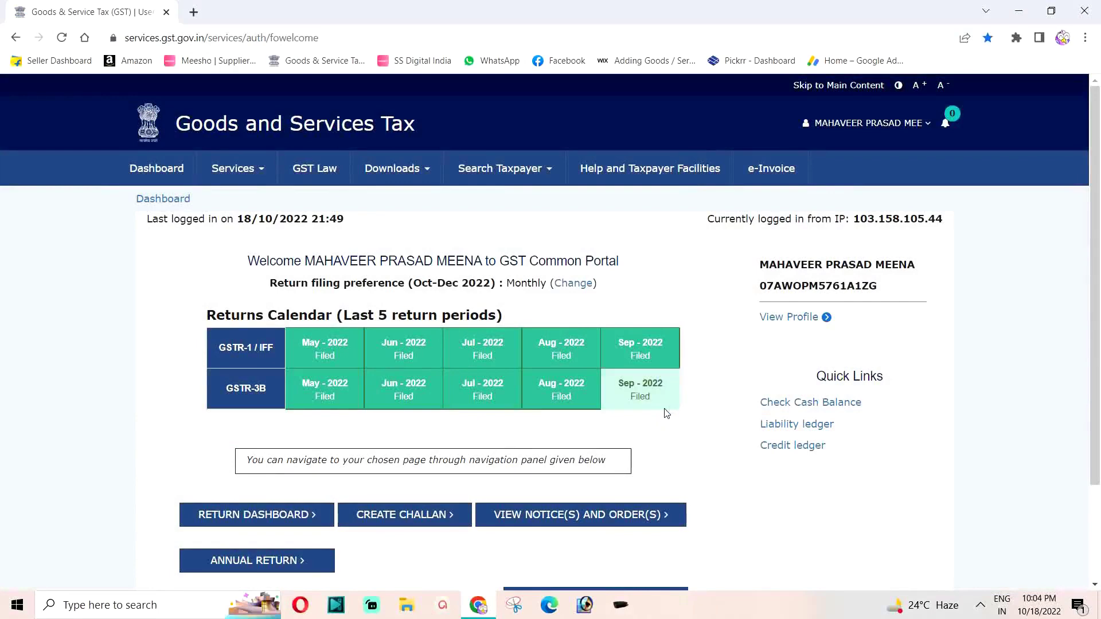
{"action": "mouse_move", "coordinate": [658, 396]}
{"action": "scroll", "coordinate": [659, 394], "scroll_direction": "down", "scroll_amount": 3}
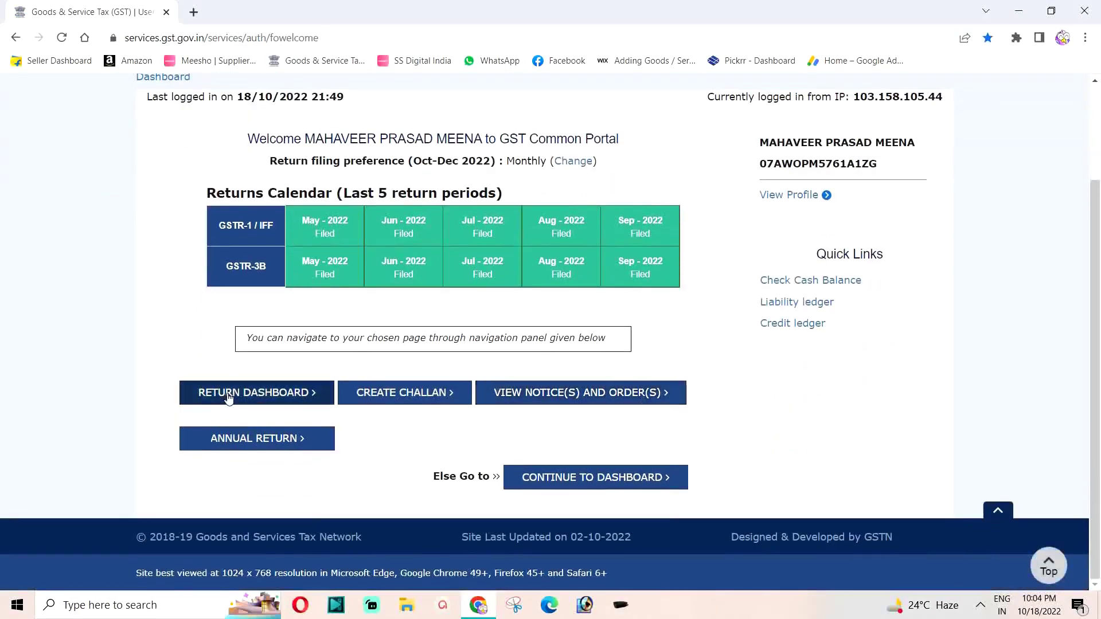
Search the Return Dashboard for Quarter 2 (Jul - Sep), September, and check GSTR-3B shows Filed.
{"action": "left_click", "coordinate": [228, 394]}
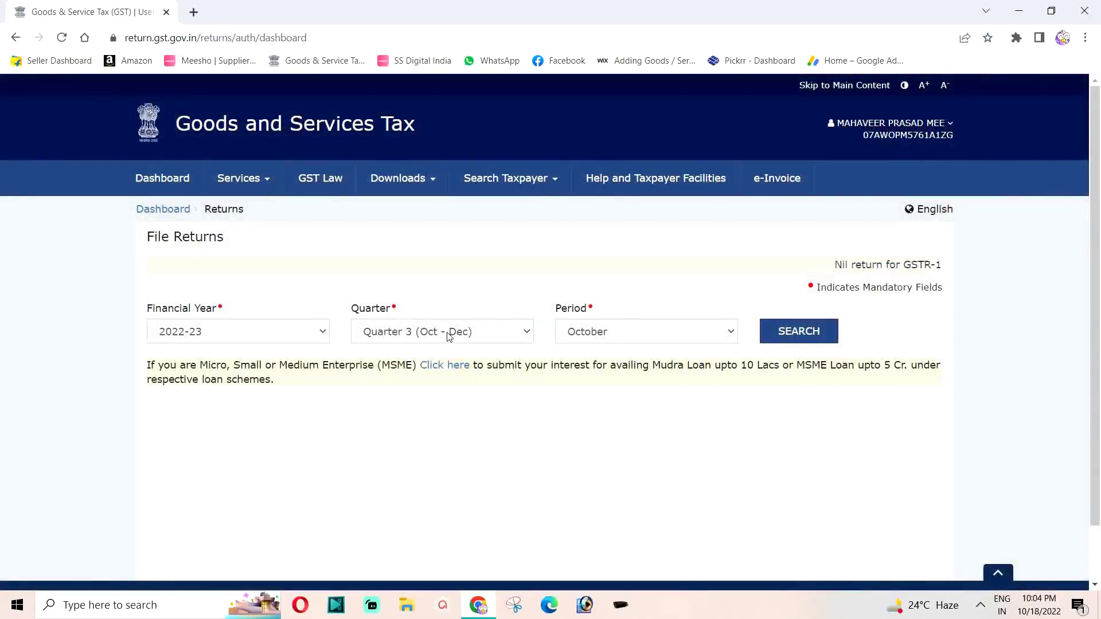
{"action": "left_click", "coordinate": [449, 336]}
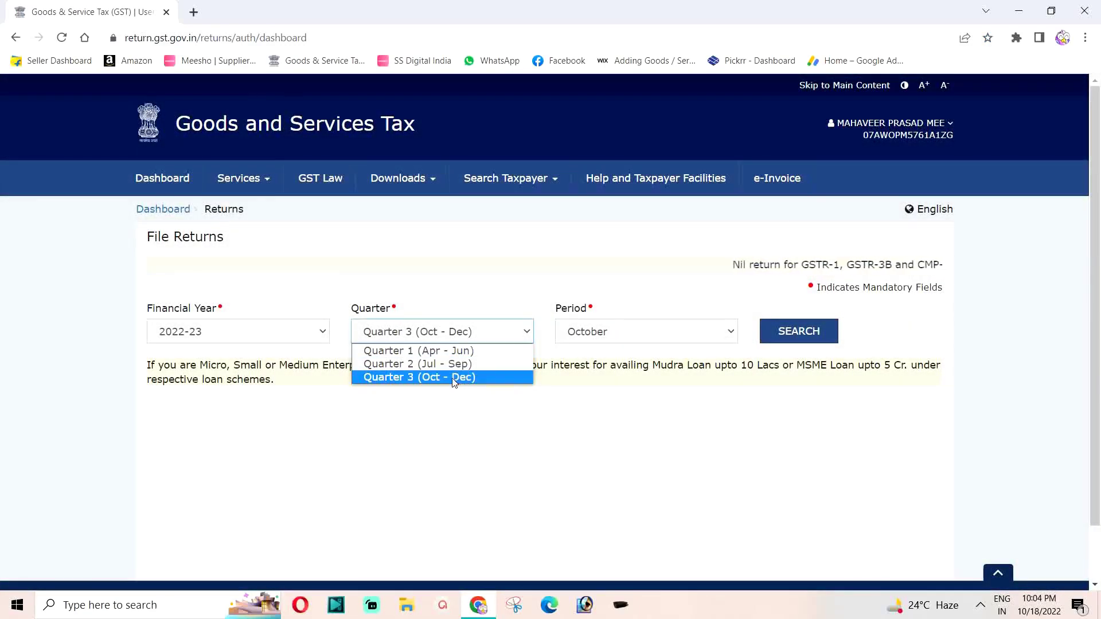
{"action": "left_click", "coordinate": [441, 364]}
{"action": "left_click", "coordinate": [796, 333]}
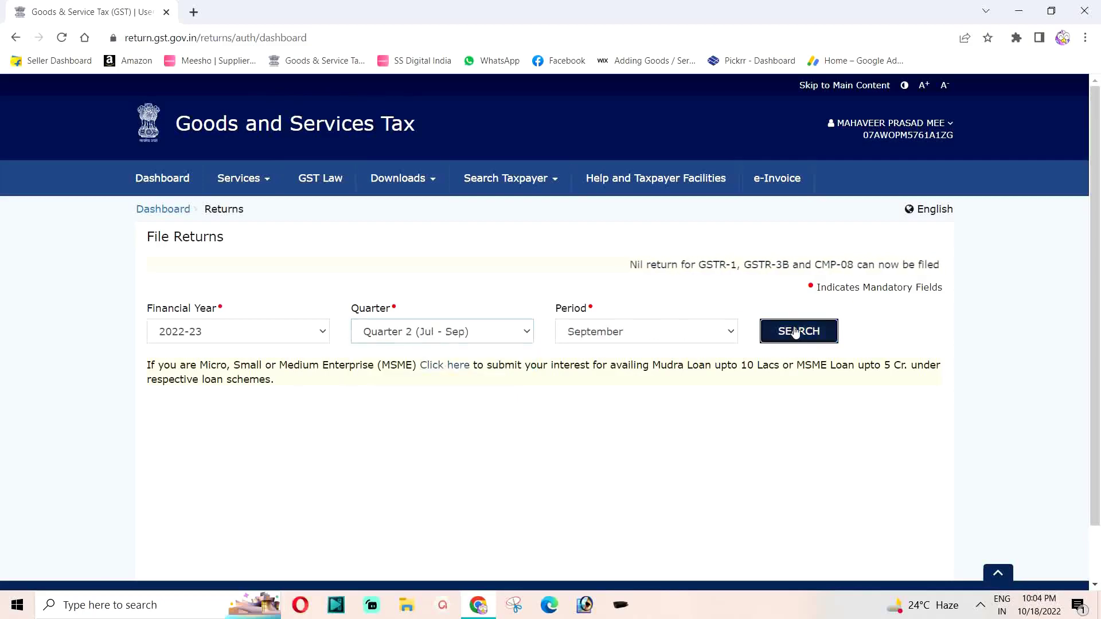
{"action": "scroll", "coordinate": [431, 379], "scroll_direction": "down", "scroll_amount": 6}
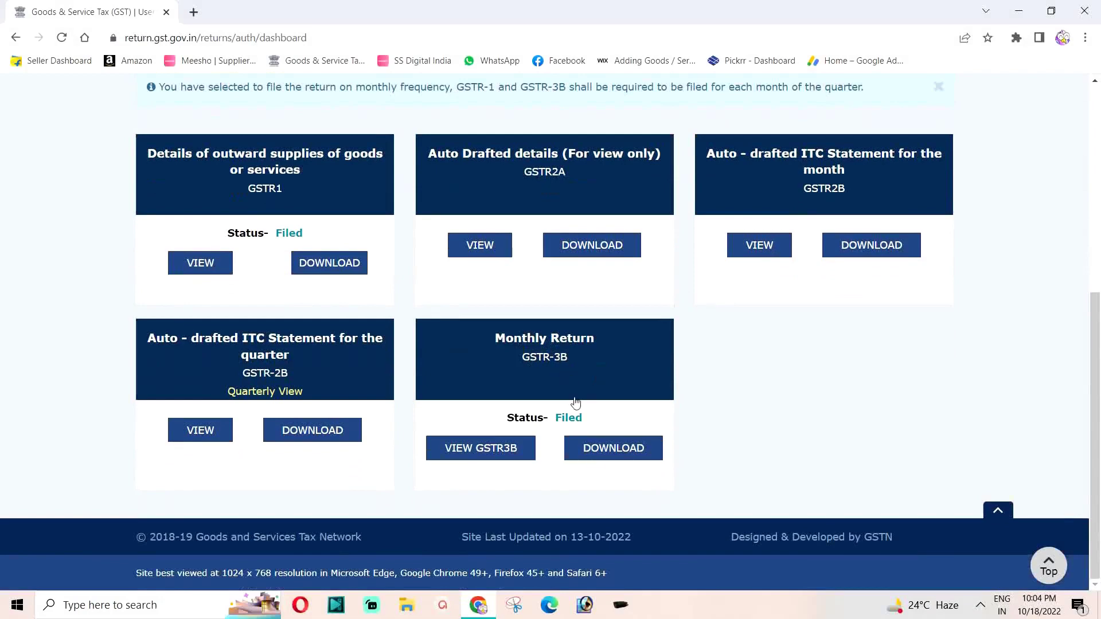
{"action": "scroll", "coordinate": [499, 415], "scroll_direction": "up", "scroll_amount": 6}
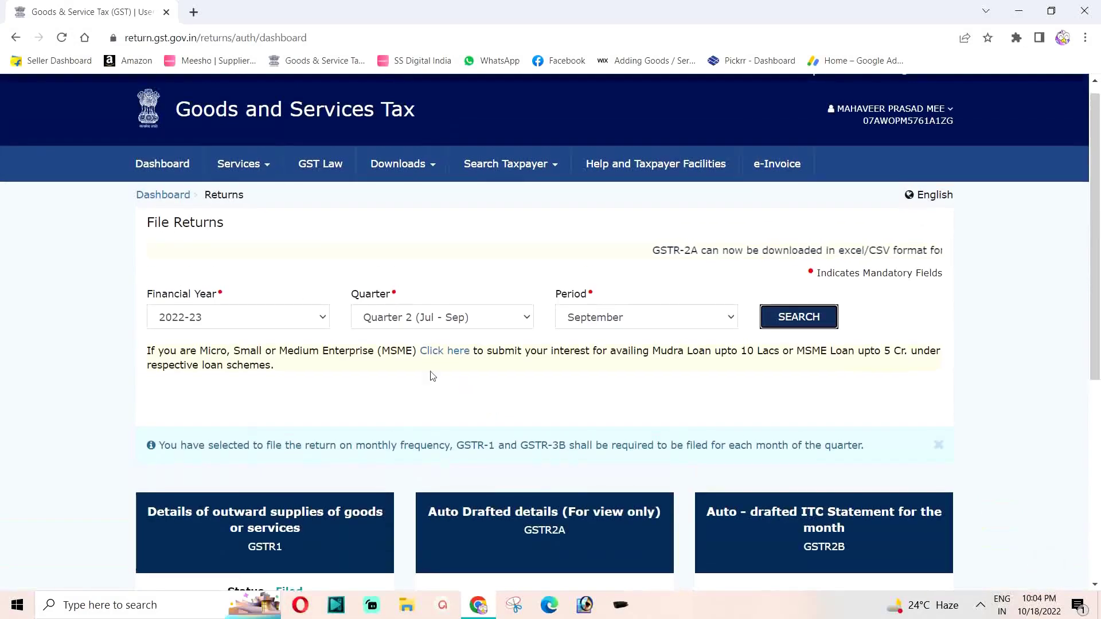
{"action": "left_click", "coordinate": [252, 172]}
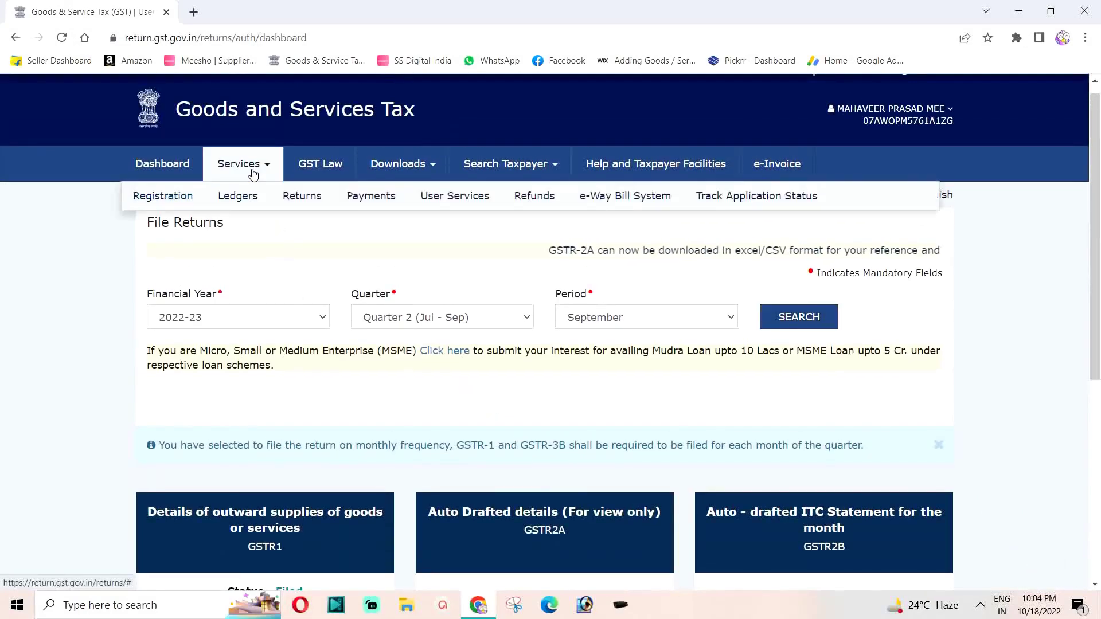
Open the Electronic Credit Ledger and highlight October and the 19,652.00 ITC balance.
{"action": "mouse_move", "coordinate": [238, 200]}
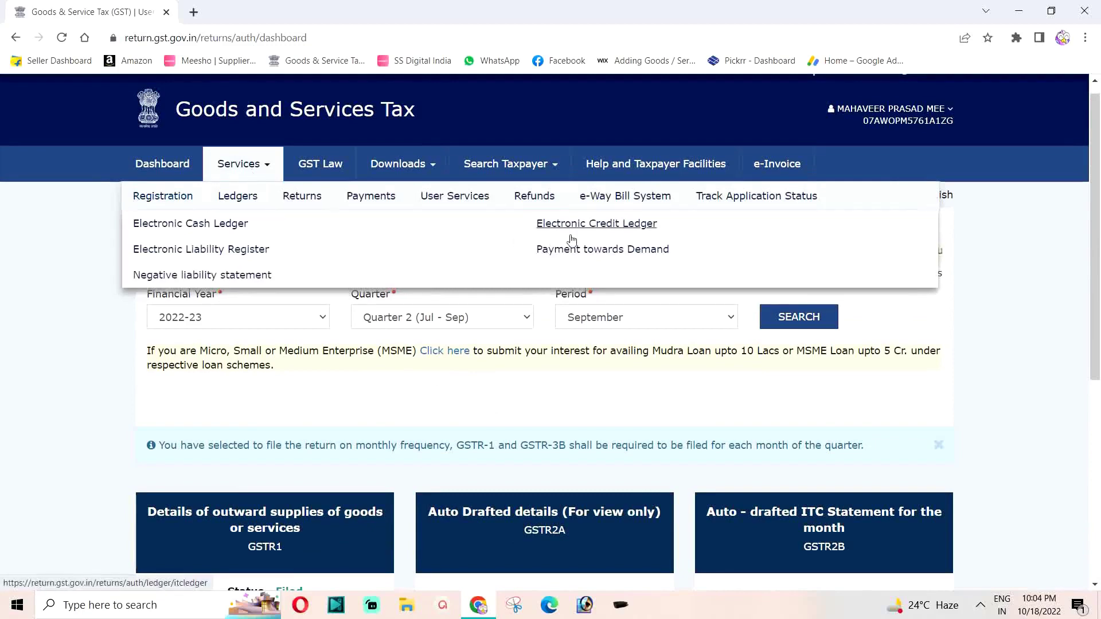
{"action": "left_click", "coordinate": [593, 225]}
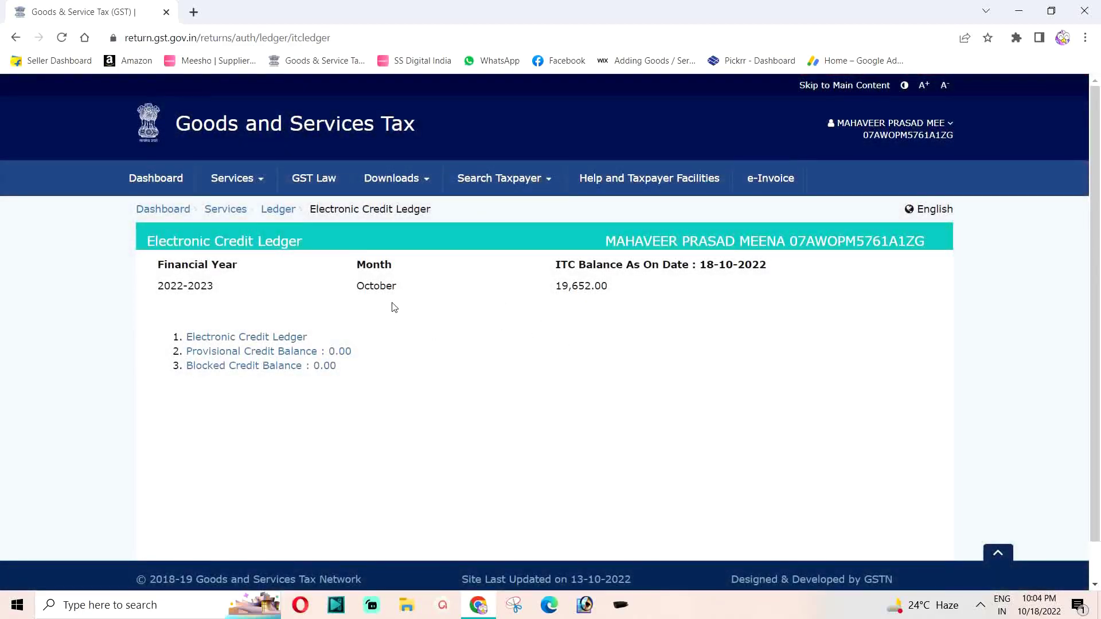
{"action": "left_click_drag", "start_coordinate": [354, 290], "coordinate": [409, 299]}
{"action": "left_click", "coordinate": [408, 299]}
{"action": "left_click_drag", "start_coordinate": [557, 287], "coordinate": [629, 298]}
{"action": "left_click", "coordinate": [612, 309]}
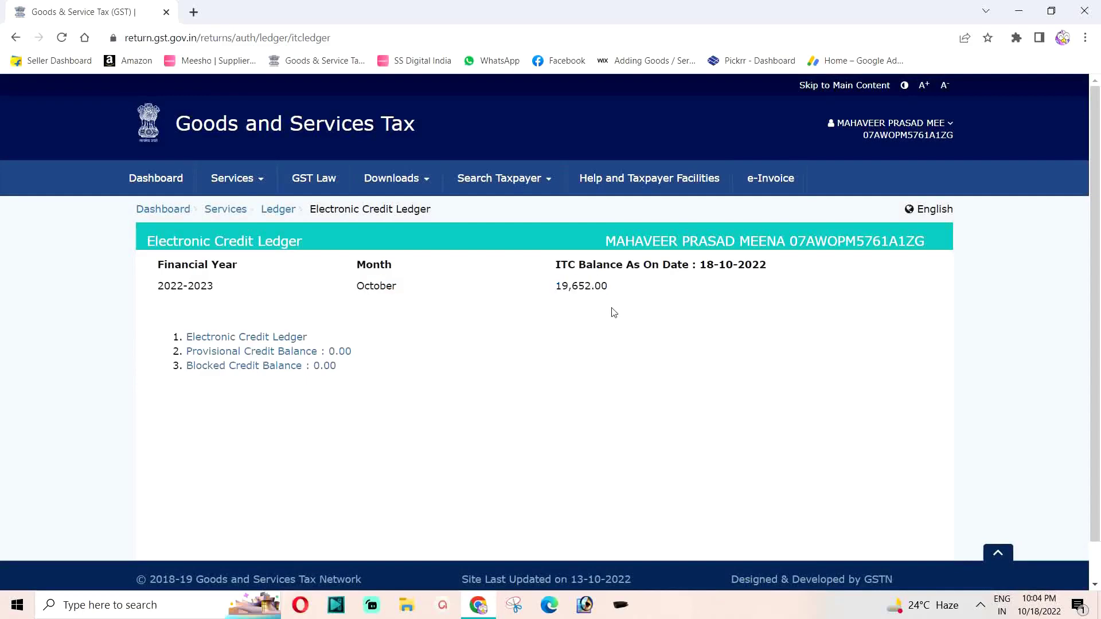